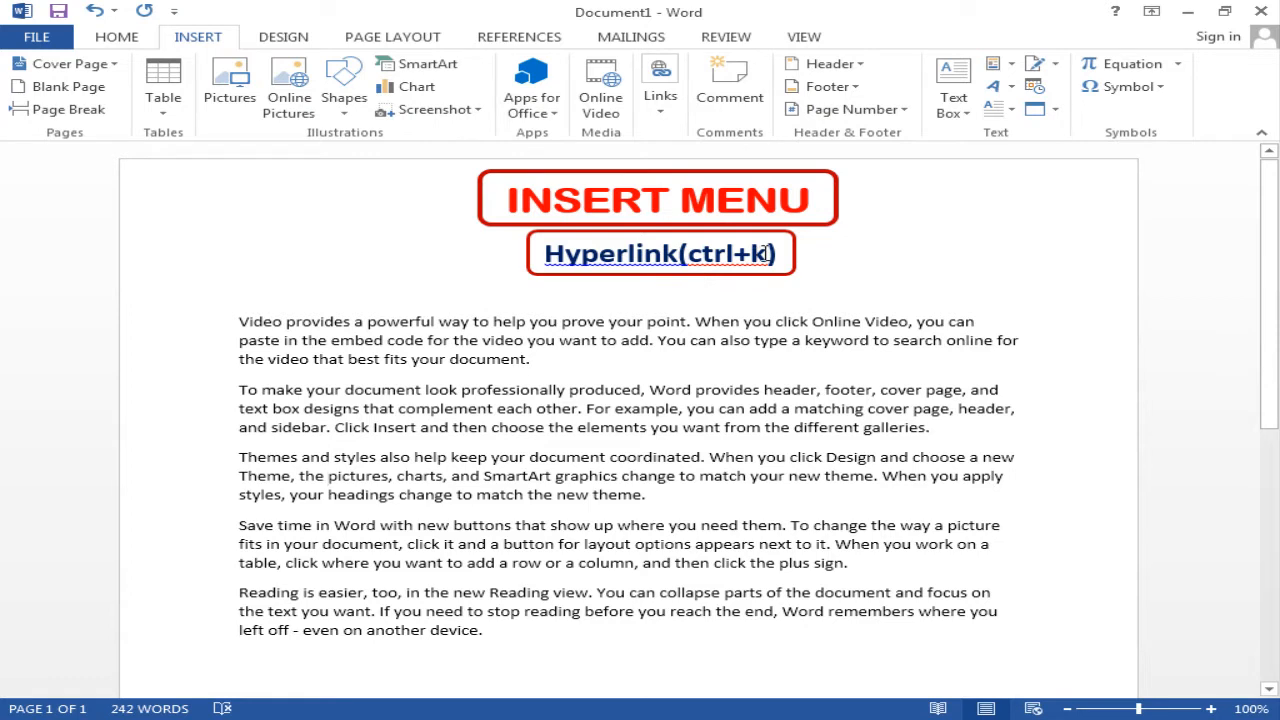
# Step: Hyperlink the word "Video" at the start of the first paragraph to the existing file Practice To Grow in My Documents
pyautogui.click(662, 112)
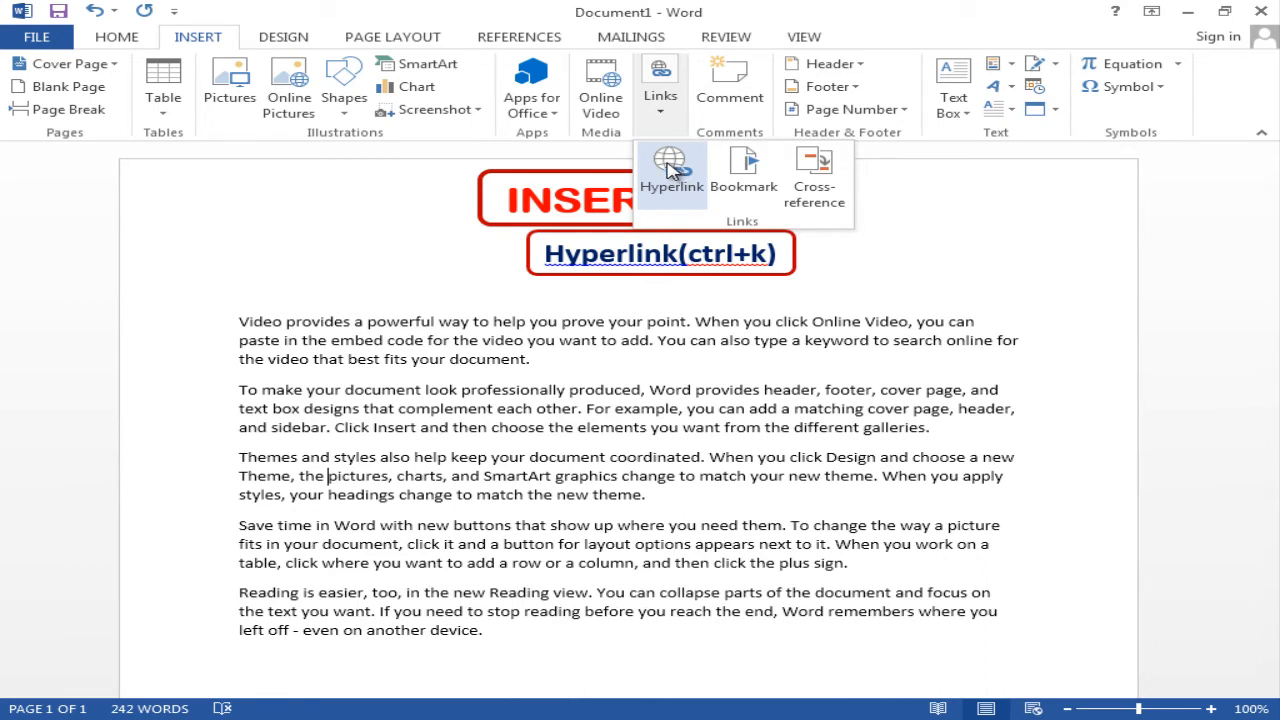
pyautogui.click(440, 376)
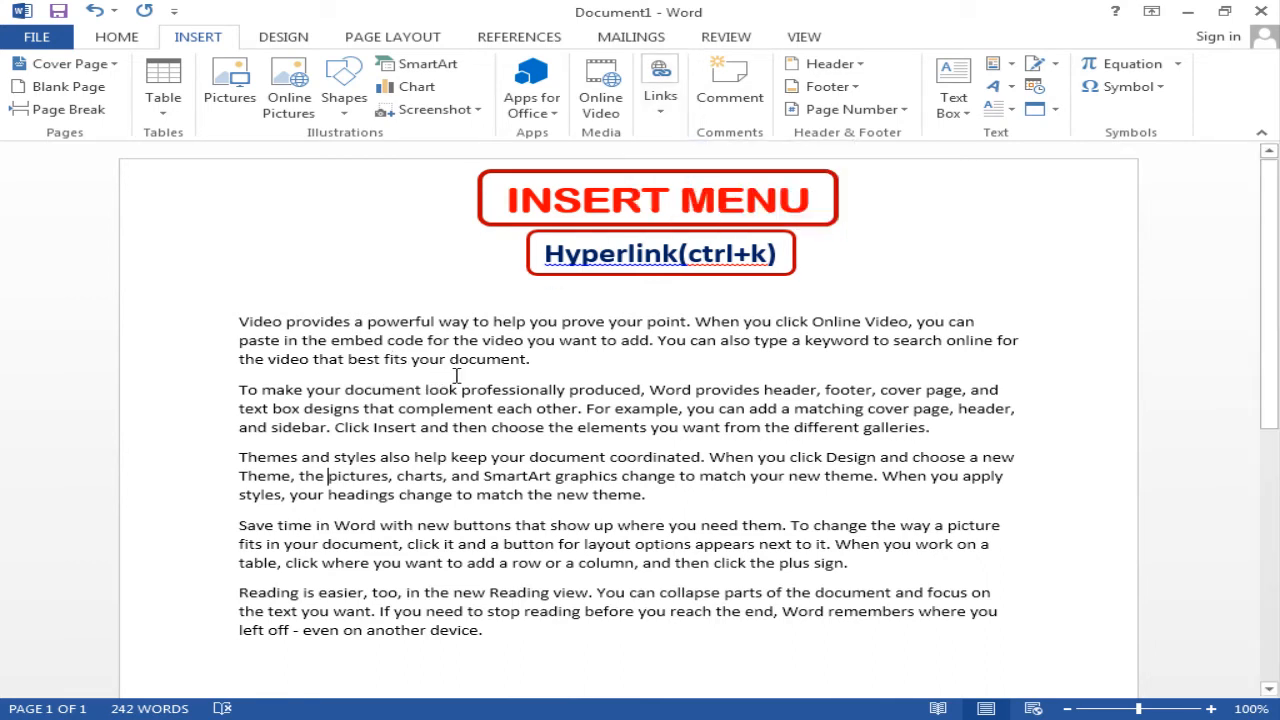
pyautogui.doubleClick(258, 322)
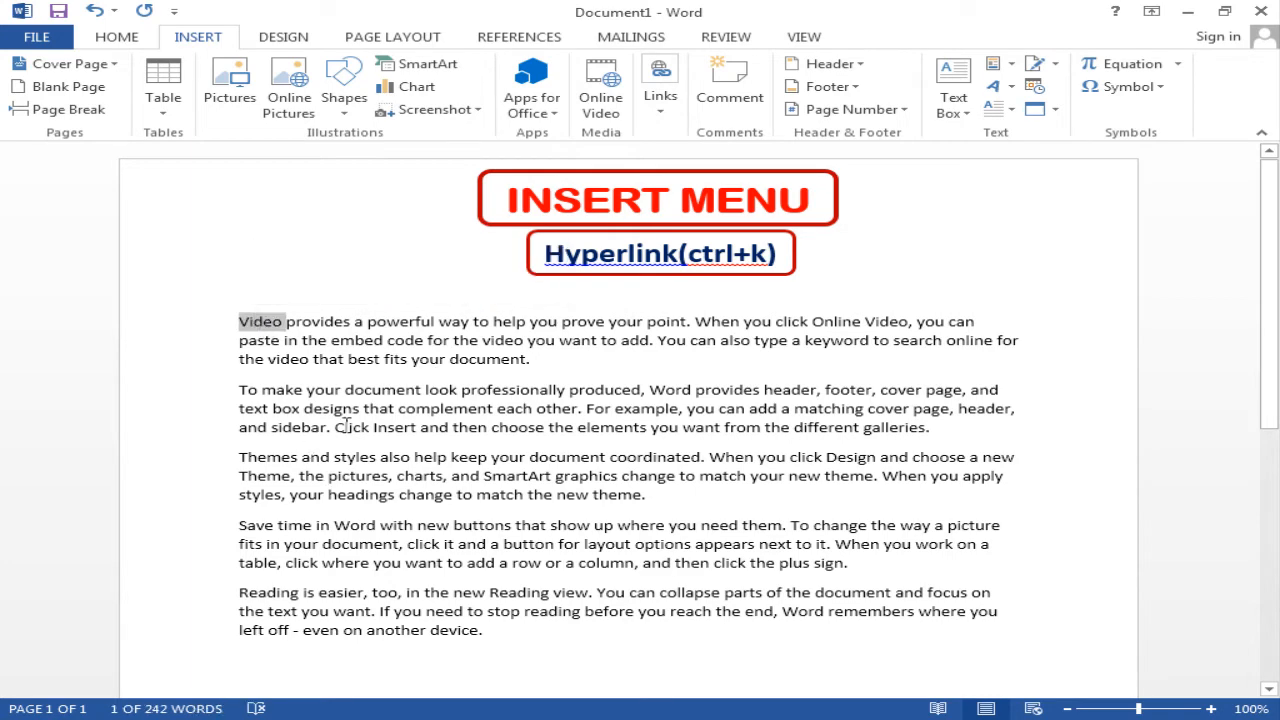
pyautogui.click(658, 112)
pyautogui.click(676, 176)
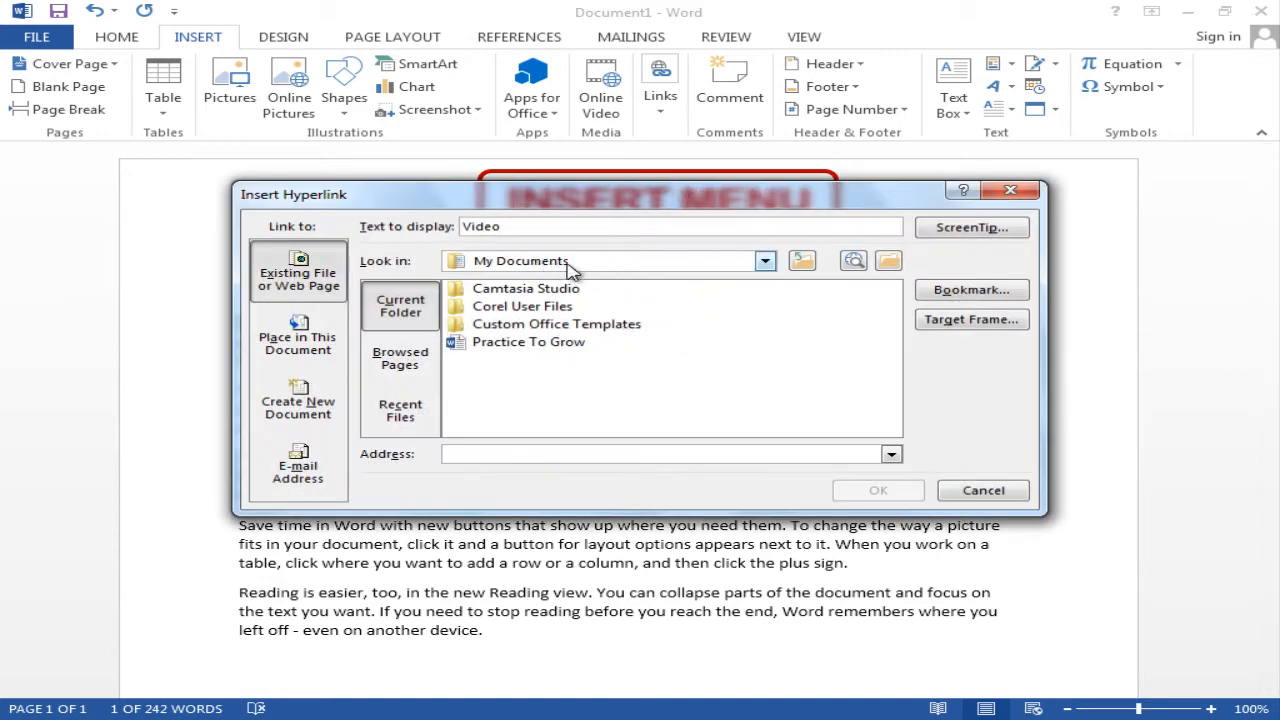
pyautogui.click(503, 344)
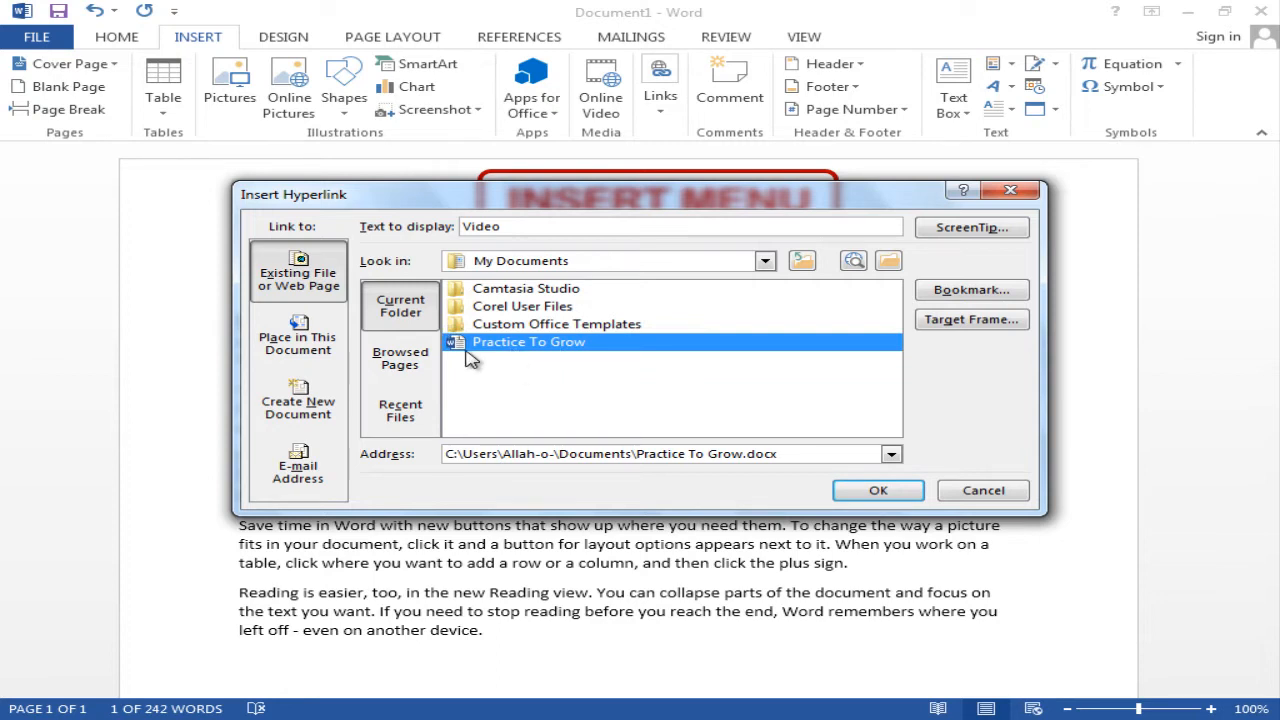
pyautogui.moveTo(410, 205); pyautogui.dragTo(698, 220)
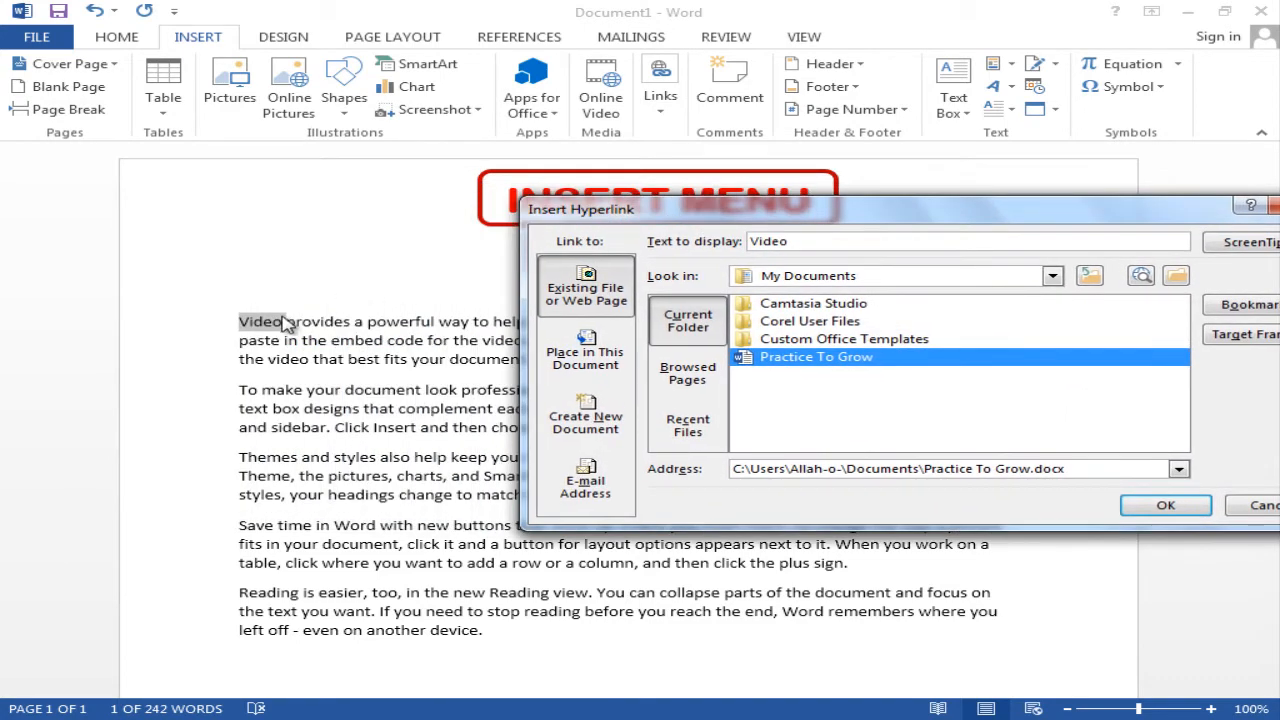
pyautogui.click(1168, 508)
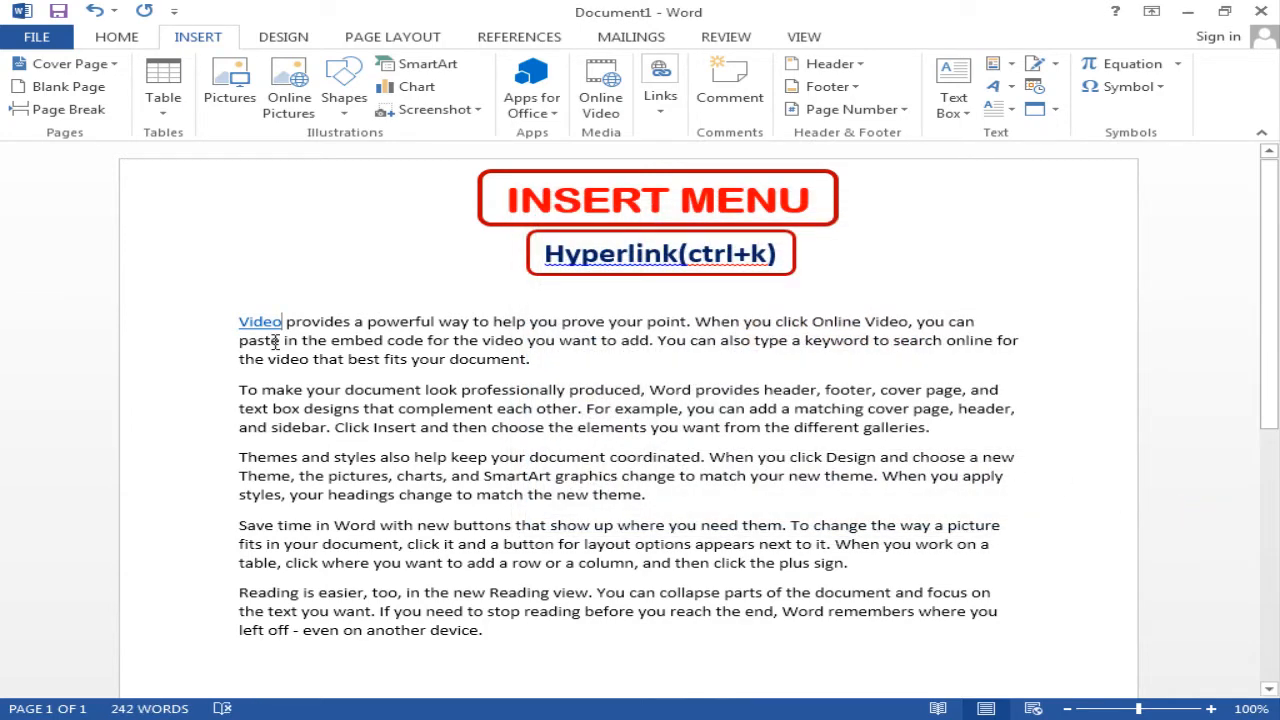
# Step: Follow the "Video" hyperlink, accept the security notice, and close the linked document
pyautogui.moveTo(254, 321)
pyautogui.keyDown('ctrl'); pyautogui.click(258, 322); pyautogui.keyUp('ctrl')
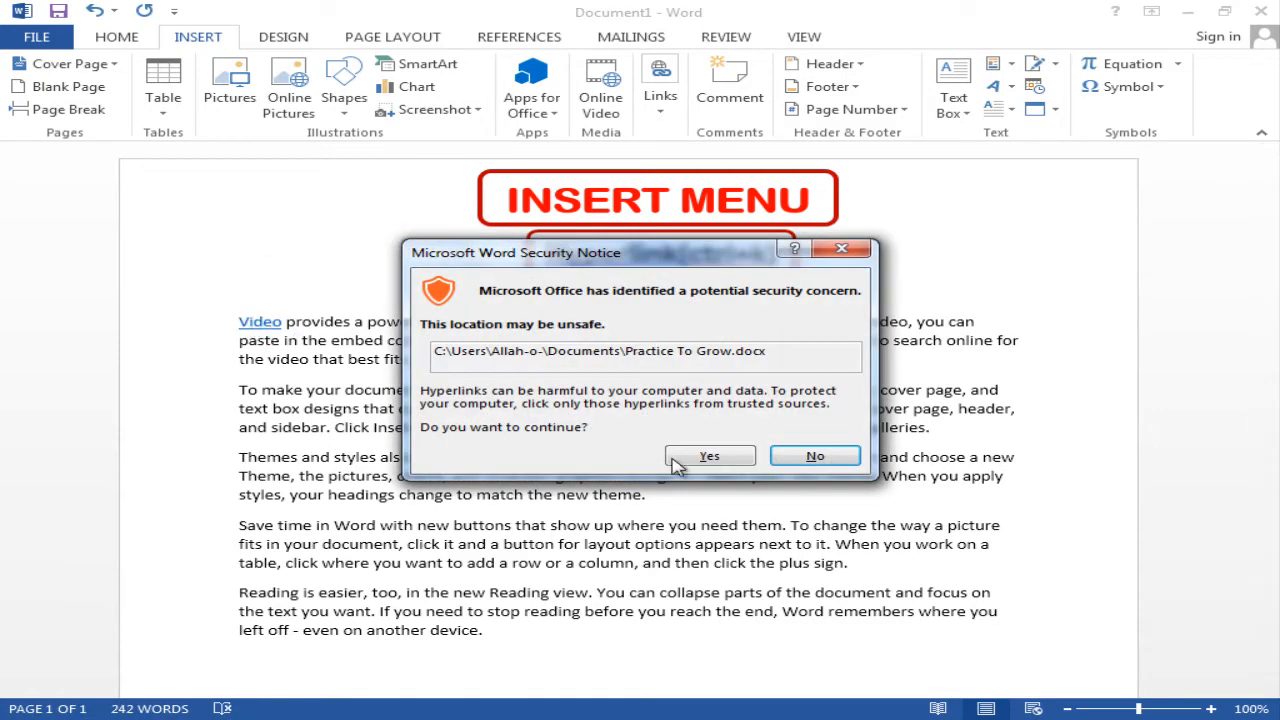
pyautogui.click(704, 458)
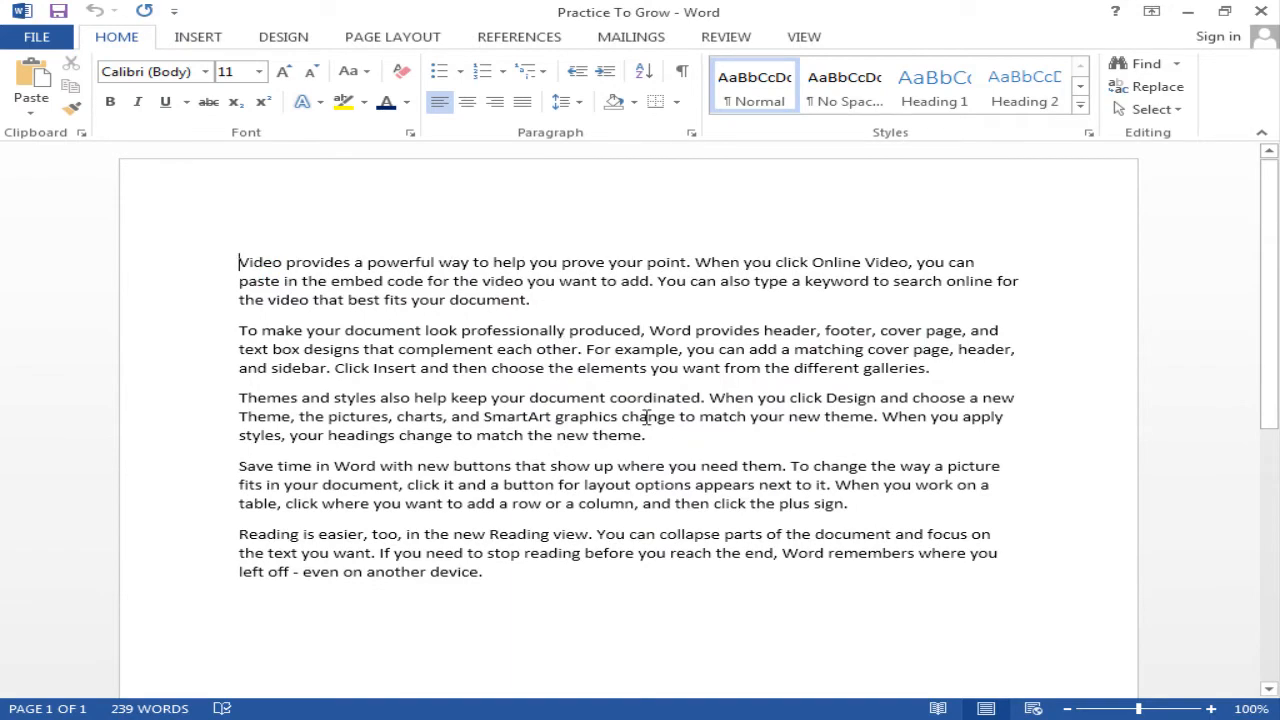
pyautogui.click(1267, 9)
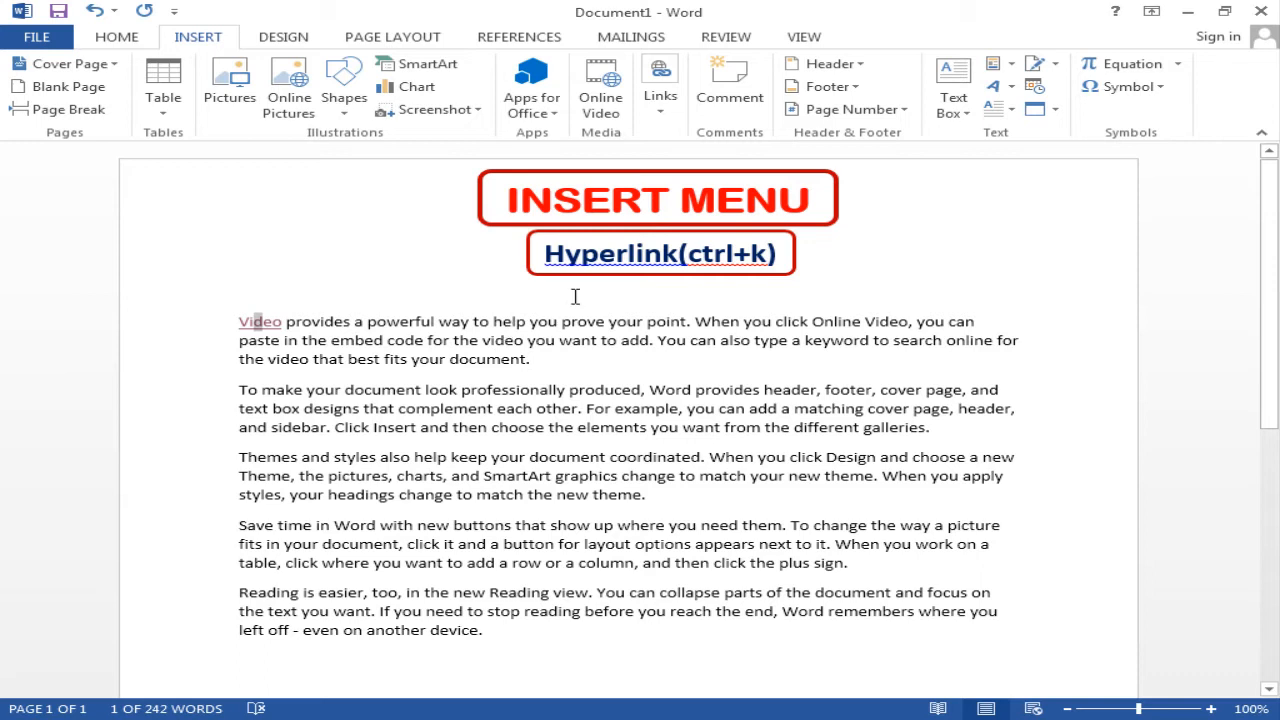
# Step: Examine the places in this document that the "Video" hyperlink could target, including the top of the document, headings and bookmarks
pyautogui.click(660, 96)
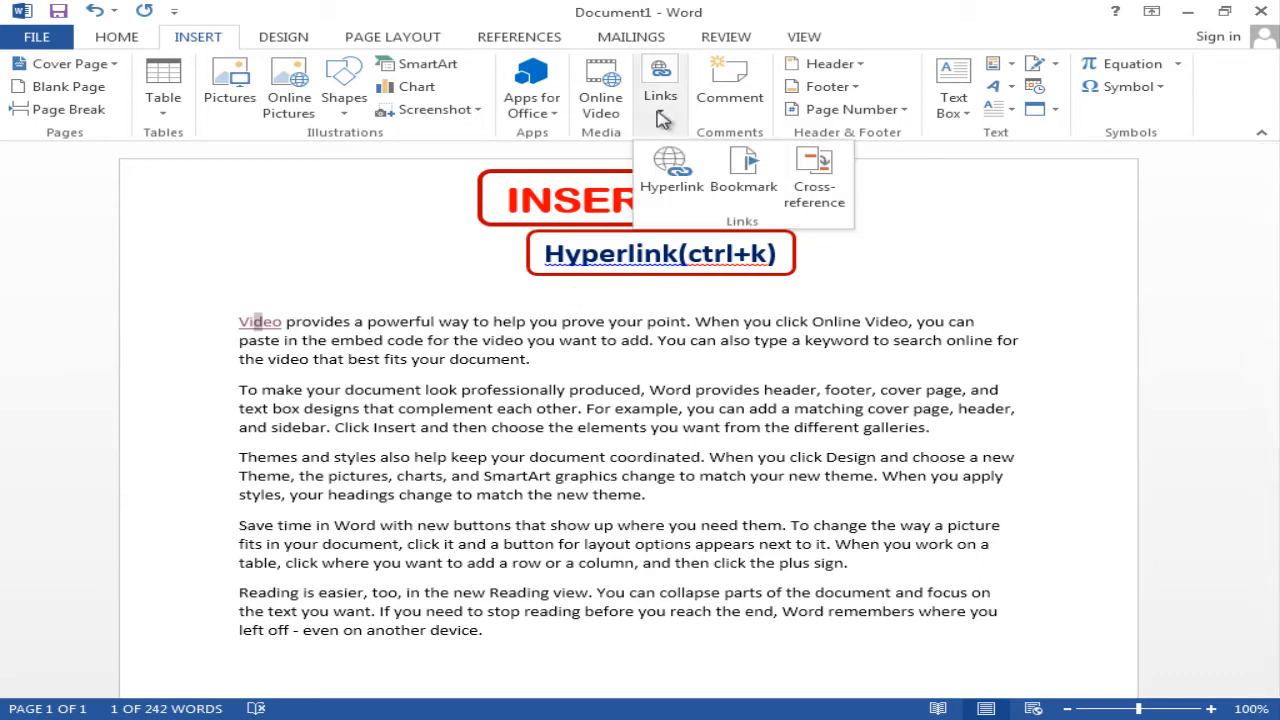
pyautogui.click(668, 178)
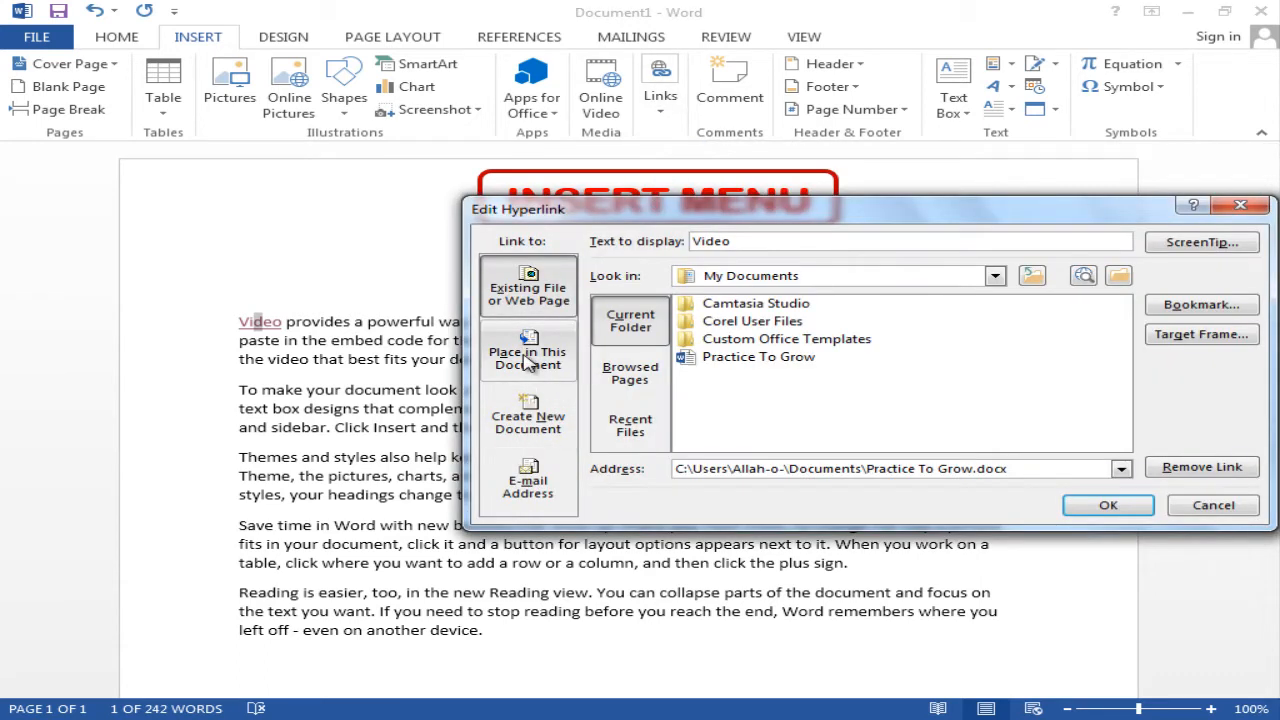
pyautogui.click(533, 356)
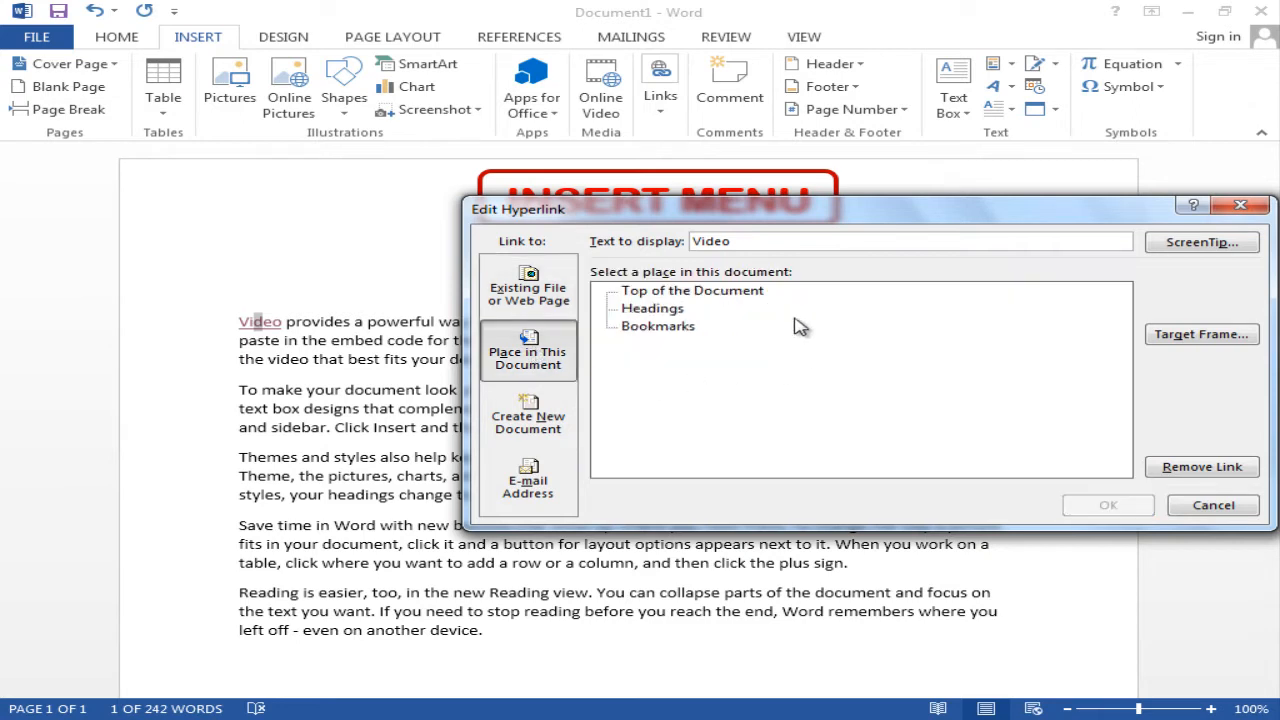
pyautogui.click(648, 293)
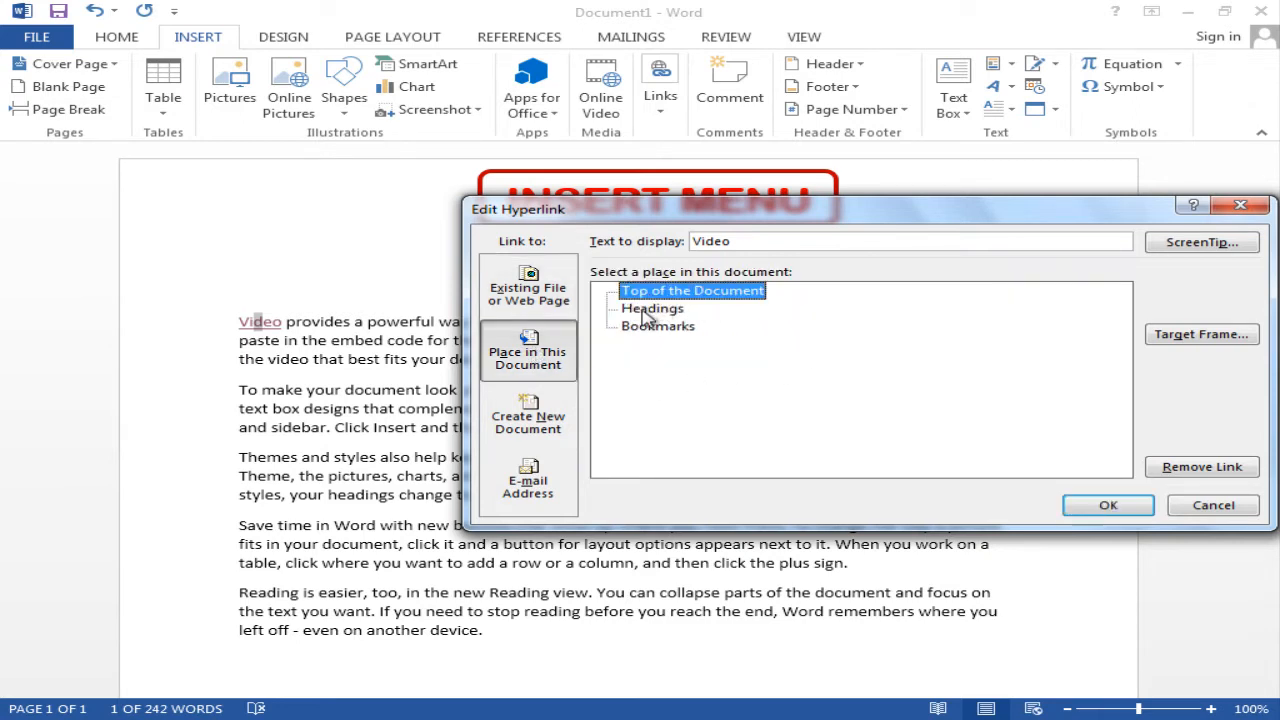
pyautogui.click(650, 310)
pyautogui.click(650, 327)
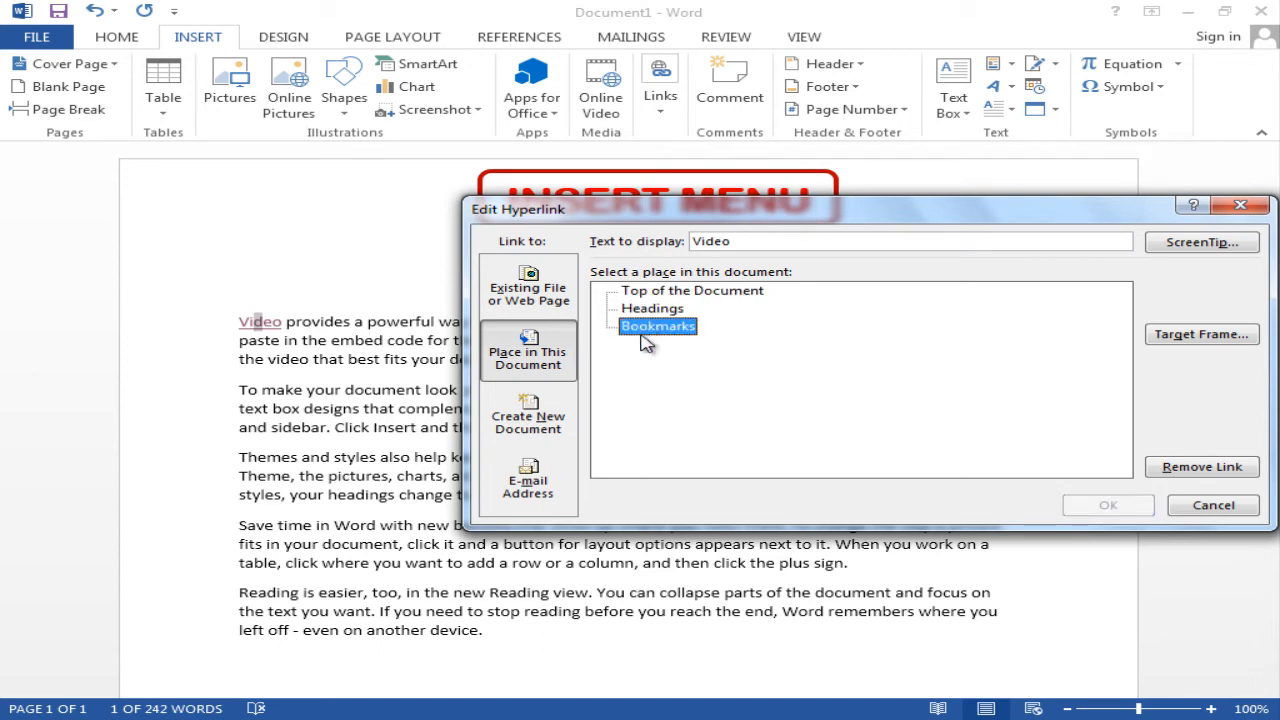
pyautogui.click(652, 311)
pyautogui.click(658, 329)
pyautogui.click(650, 311)
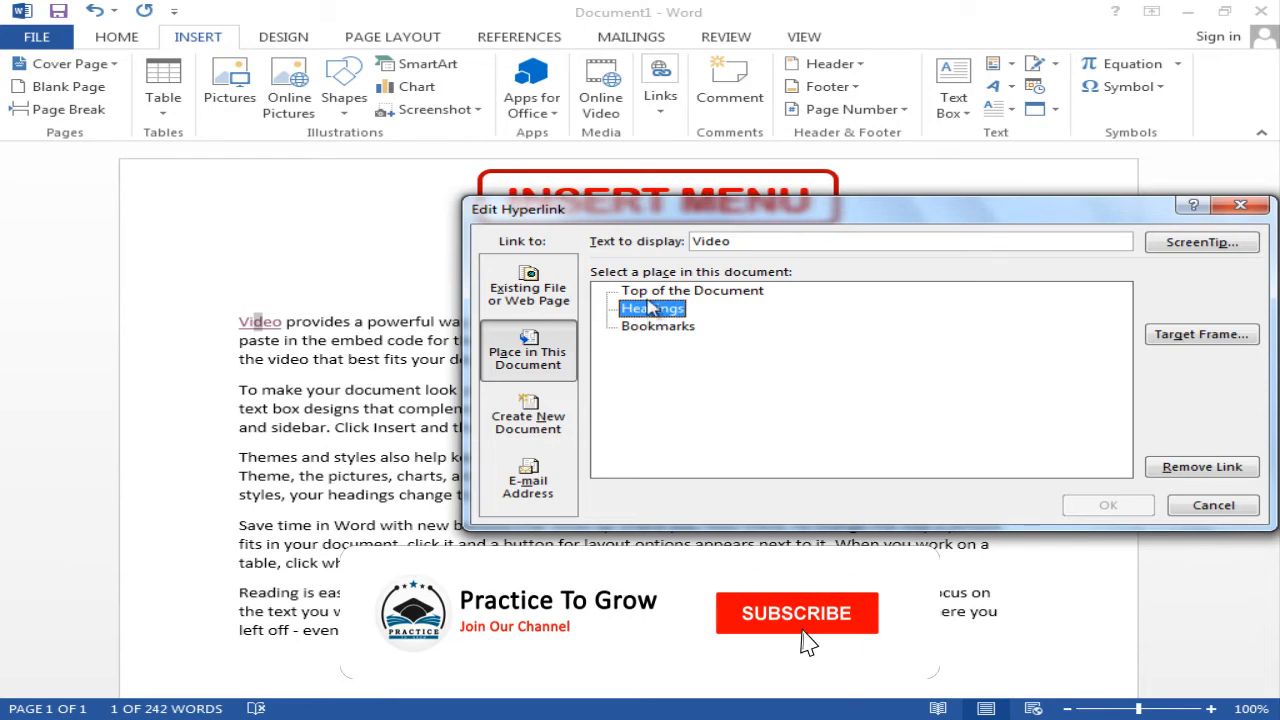
pyautogui.click(648, 292)
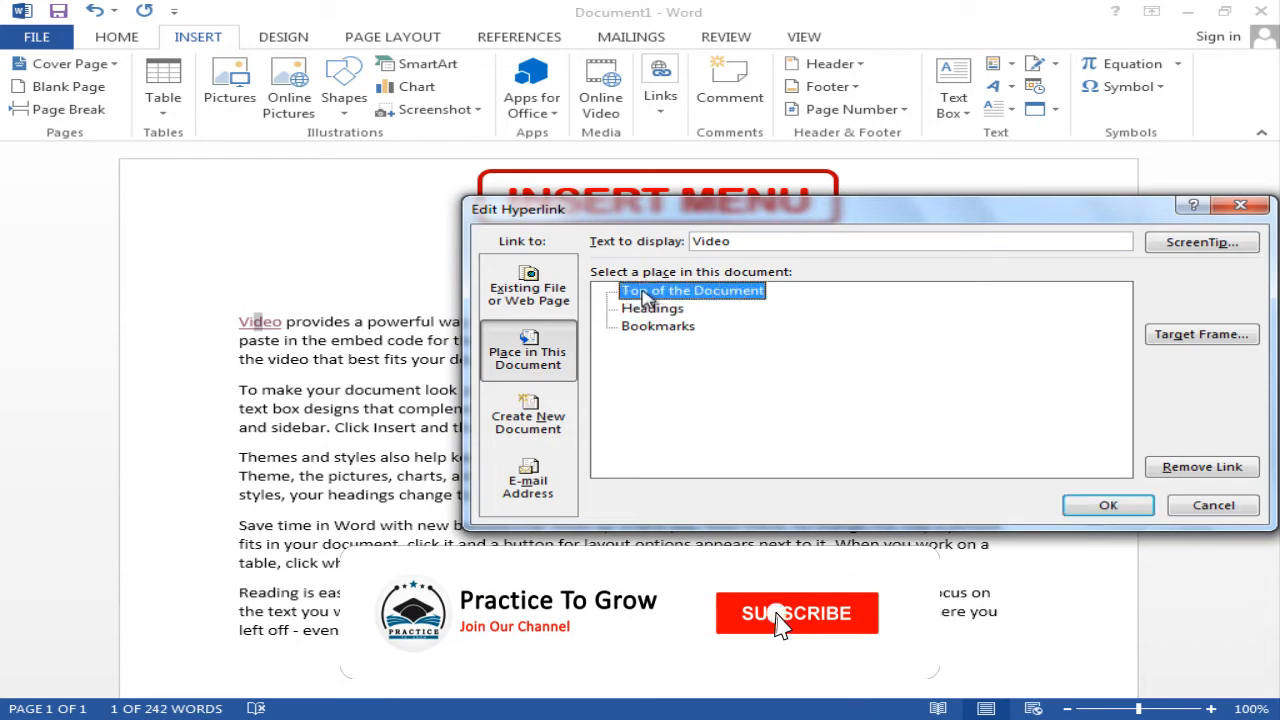
pyautogui.click(1240, 205)
# Step: Paste the copied sample paragraphs repeatedly after the last paragraph until the document extends to four pages
pyautogui.click(366, 342)
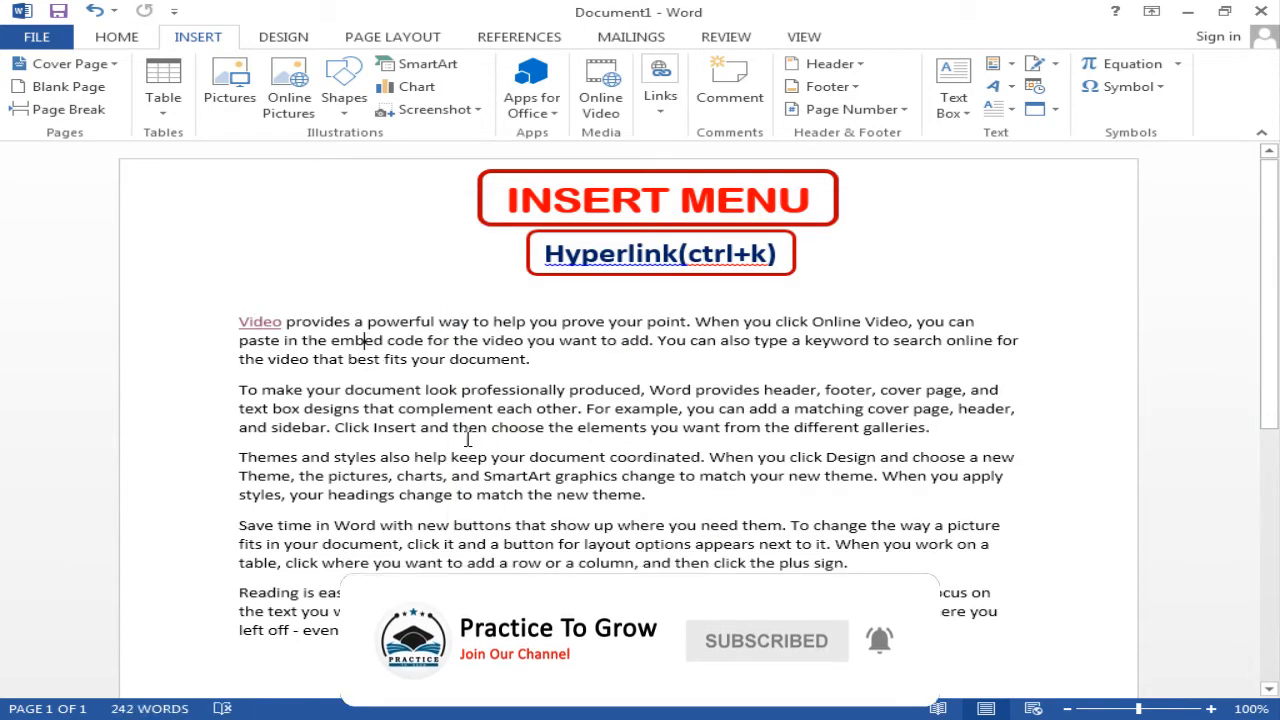
pyautogui.click(500, 644)
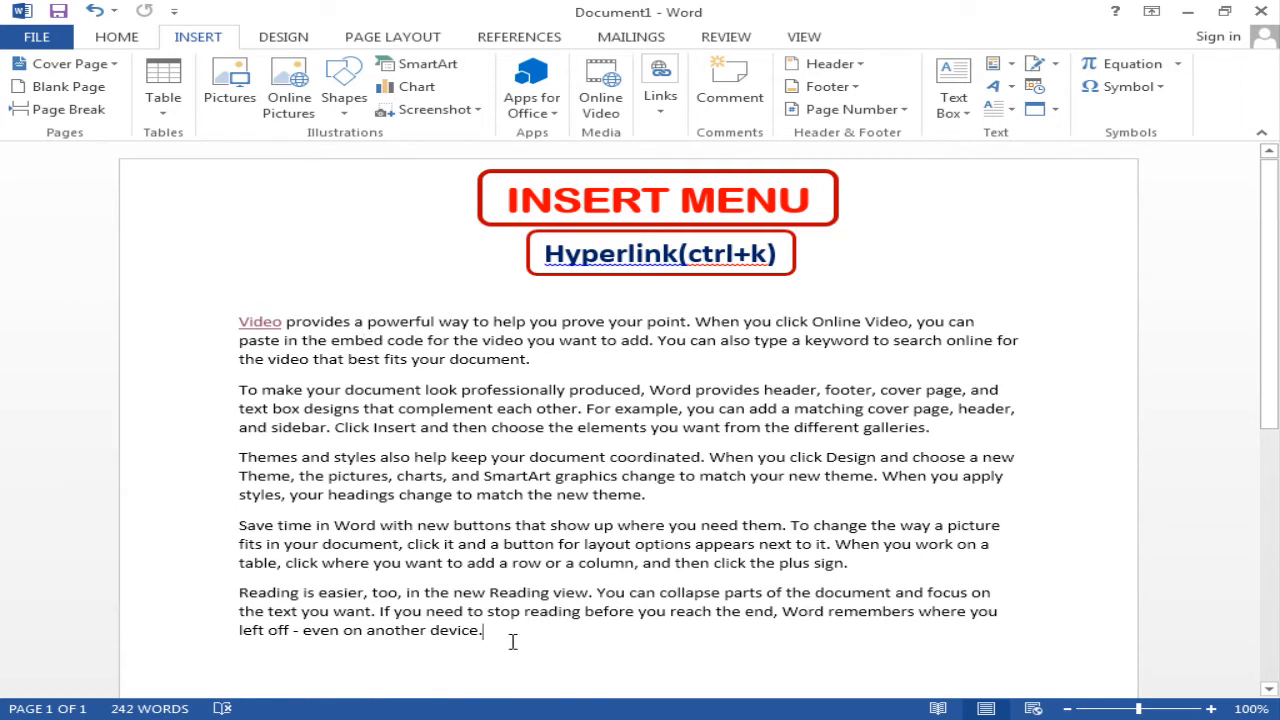
pyautogui.hotkey('ctrl', 'v')
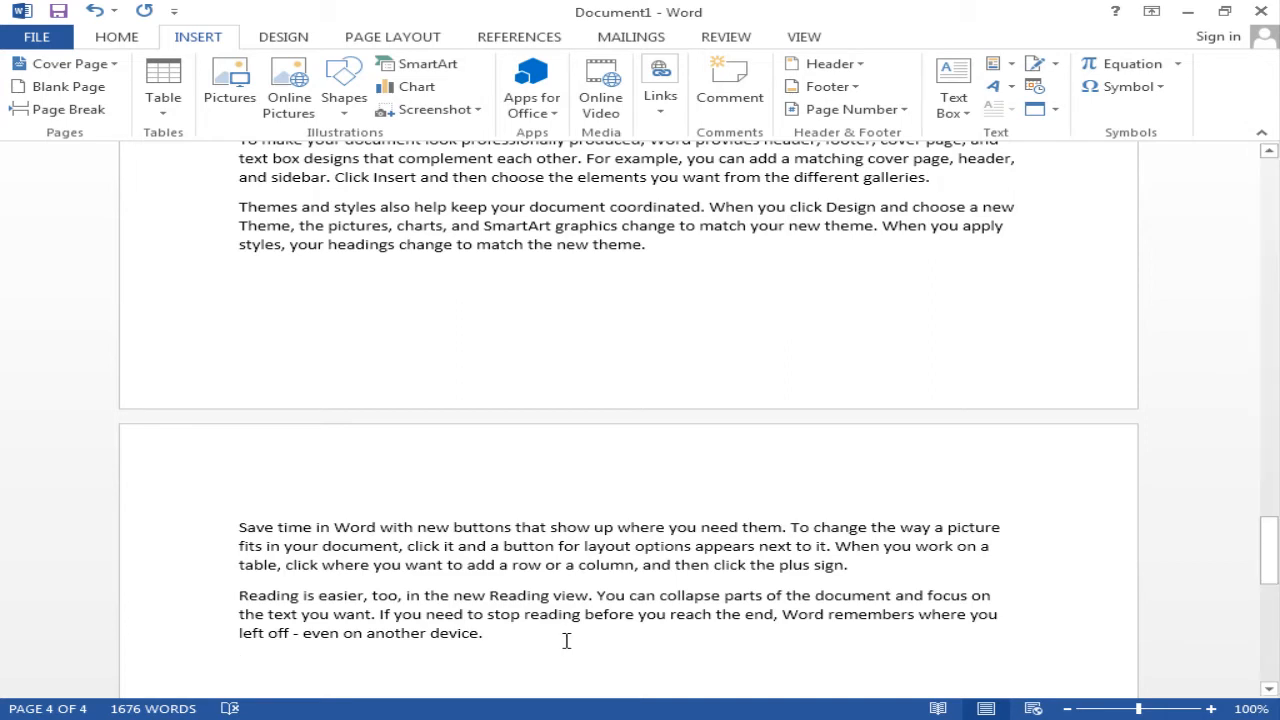
# Step: Add the text "Go To Top" on the line below the last paragraph of the document
pyautogui.scroll(-3, 566, 640)
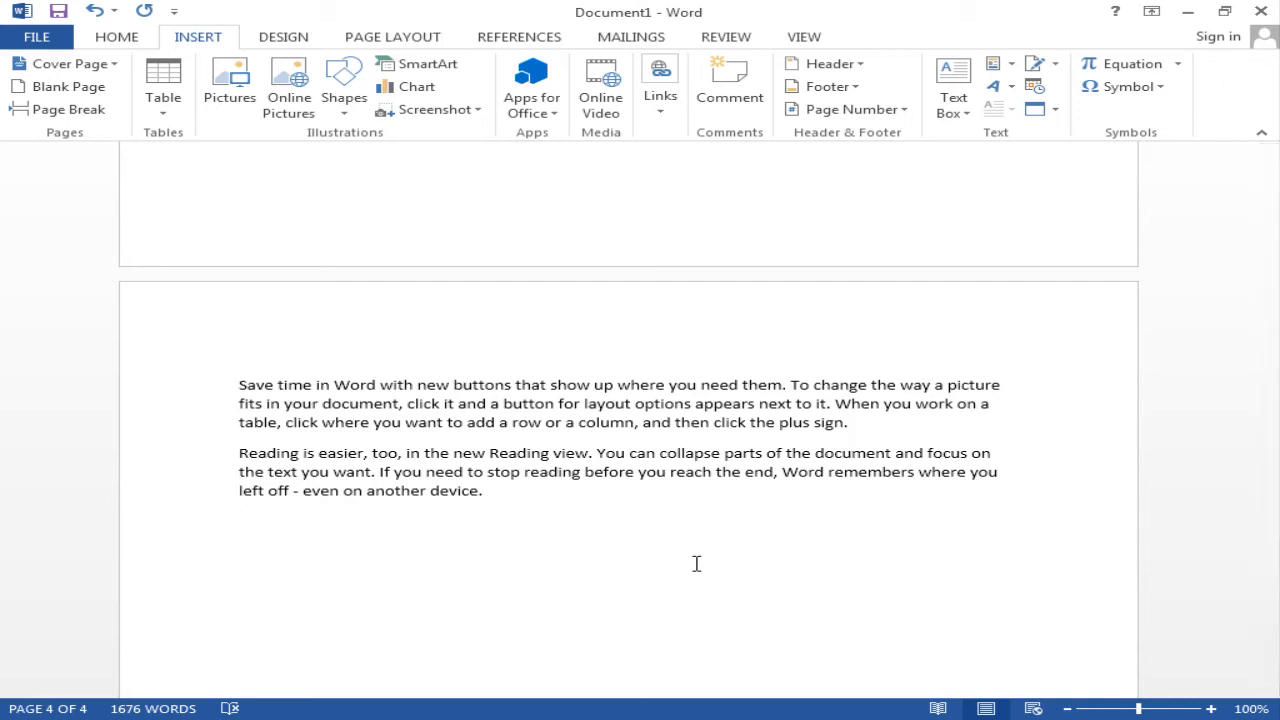
pyautogui.write('g')
pyautogui.press('BackSpace')
pyautogui.write('Got')
pyautogui.press('BackSpace')
pyautogui.write('To Top')
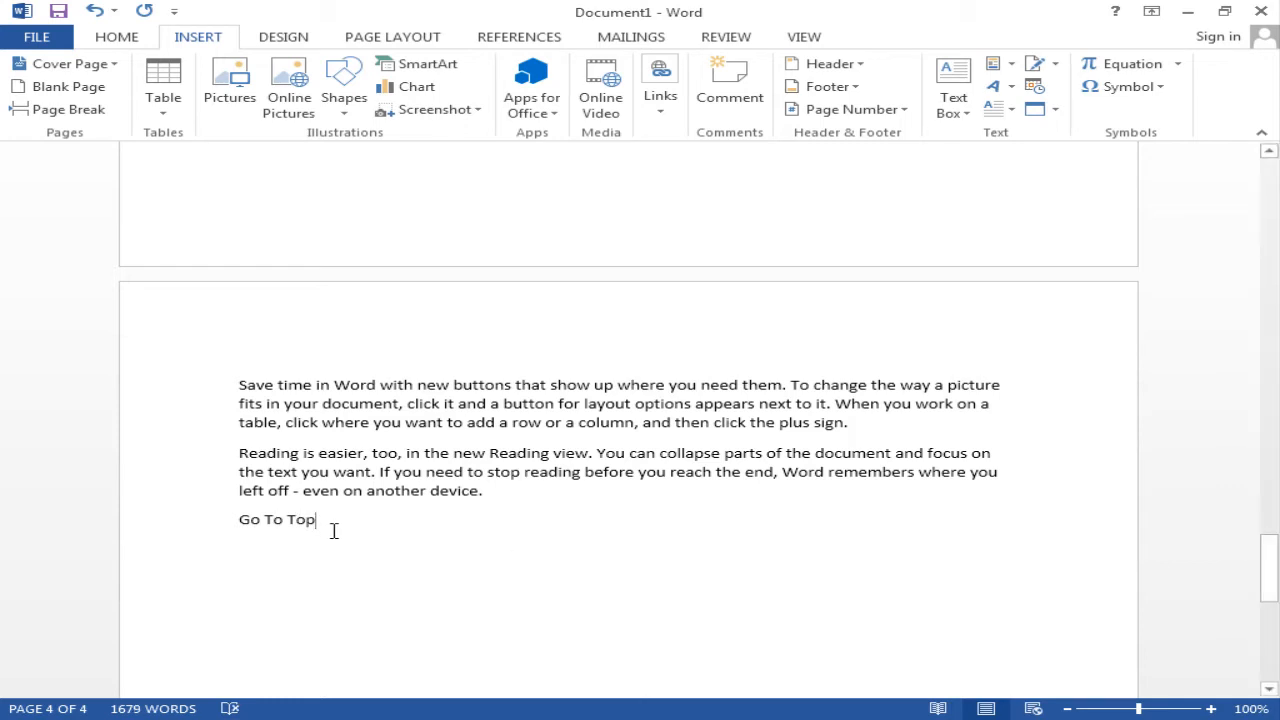
# Step: Hyperlink the "Go To Top" text to Top of the Document and follow the link
pyautogui.click(206, 520)
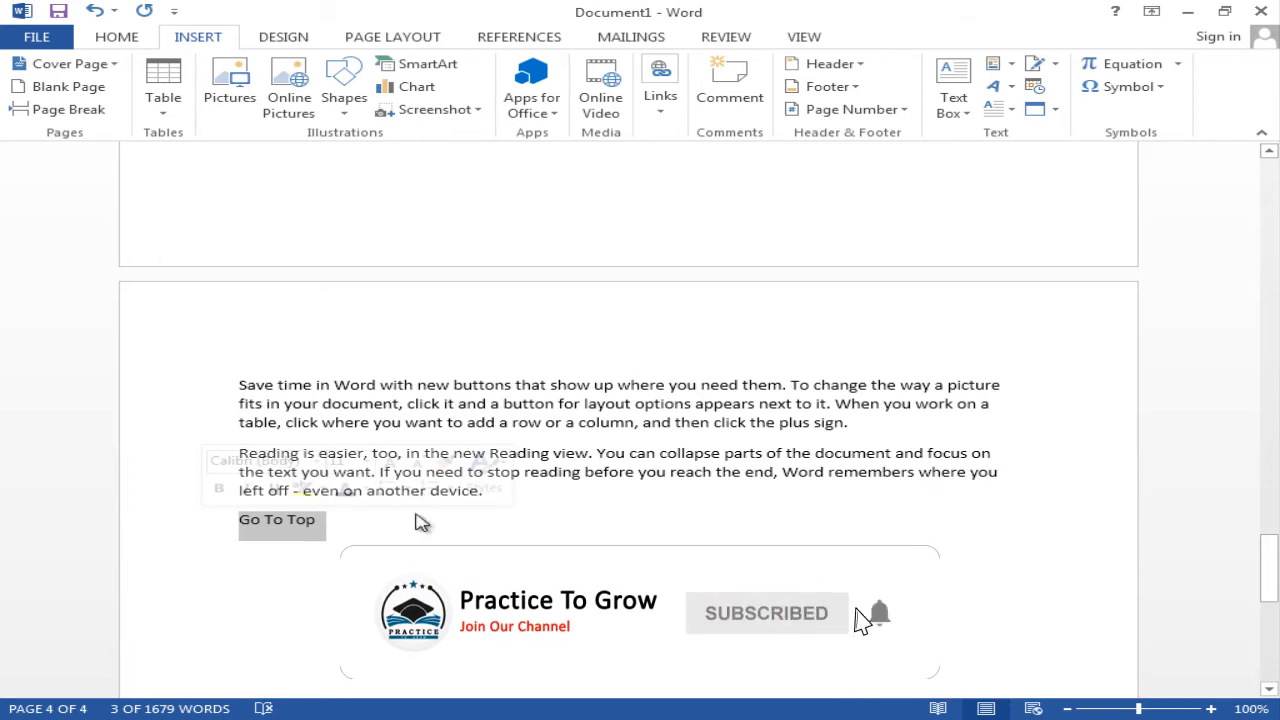
pyautogui.click(658, 110)
pyautogui.click(668, 160)
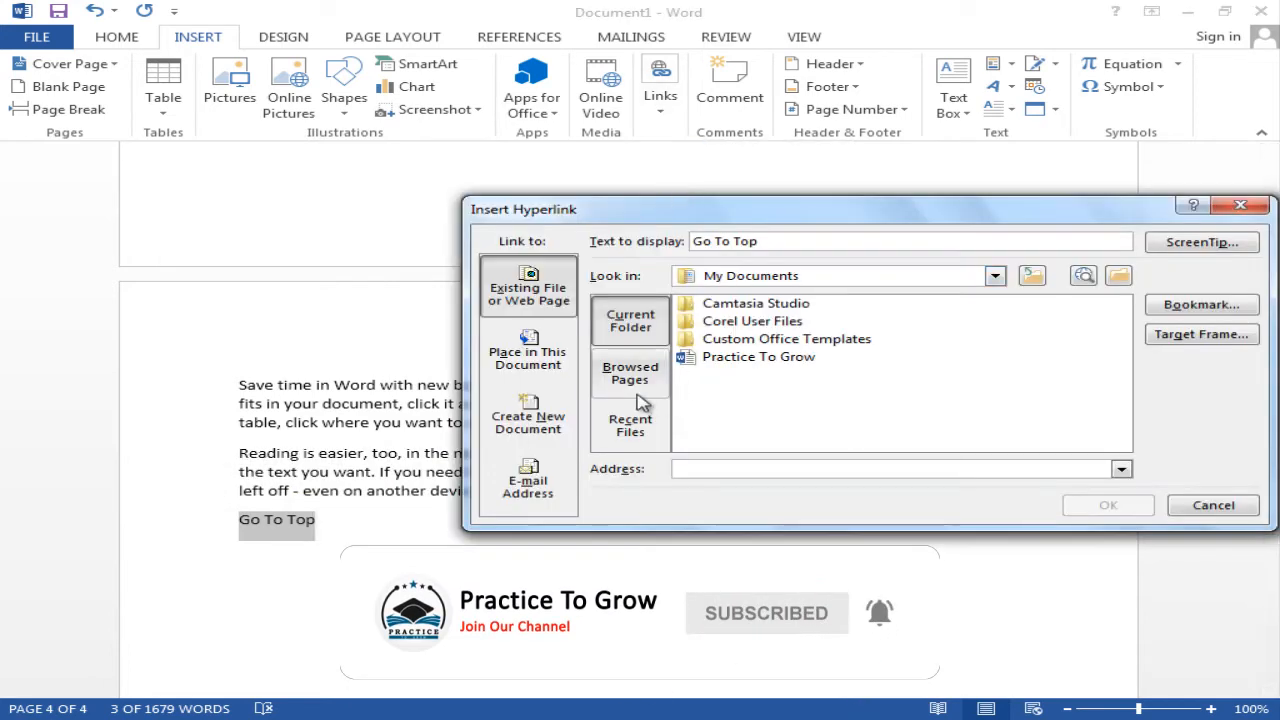
pyautogui.click(527, 347)
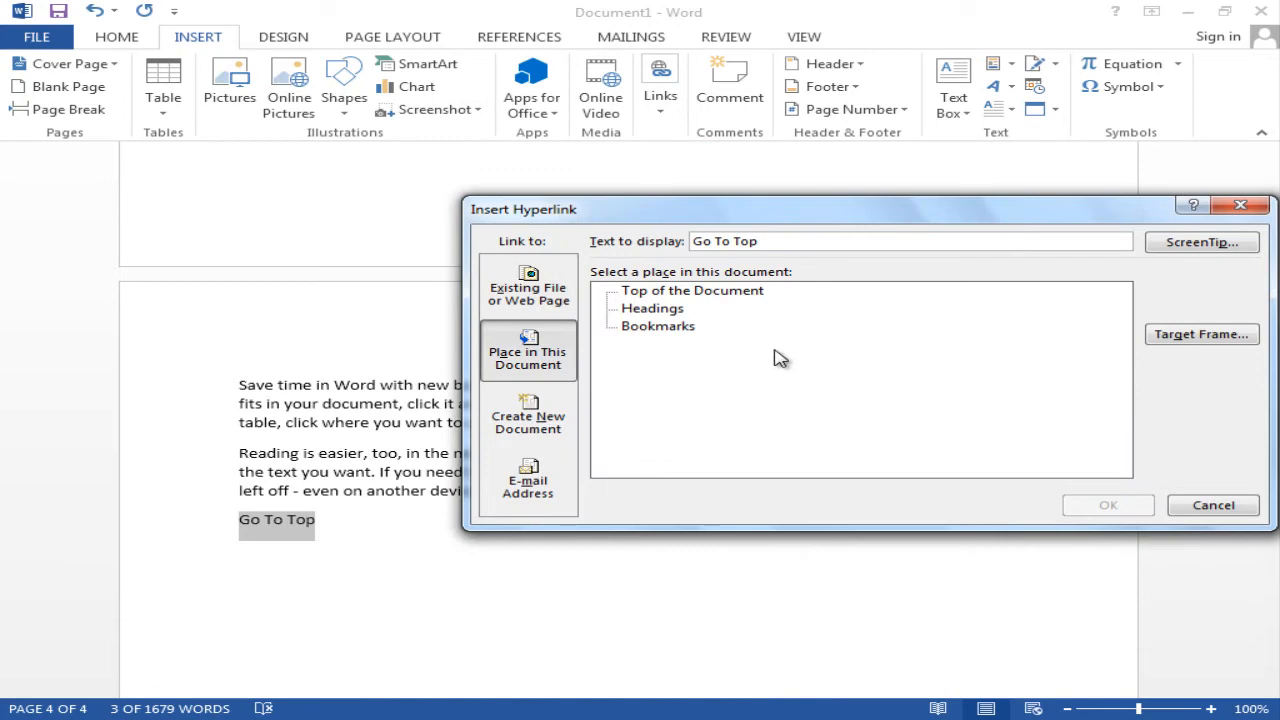
pyautogui.click(677, 290)
pyautogui.click(1106, 508)
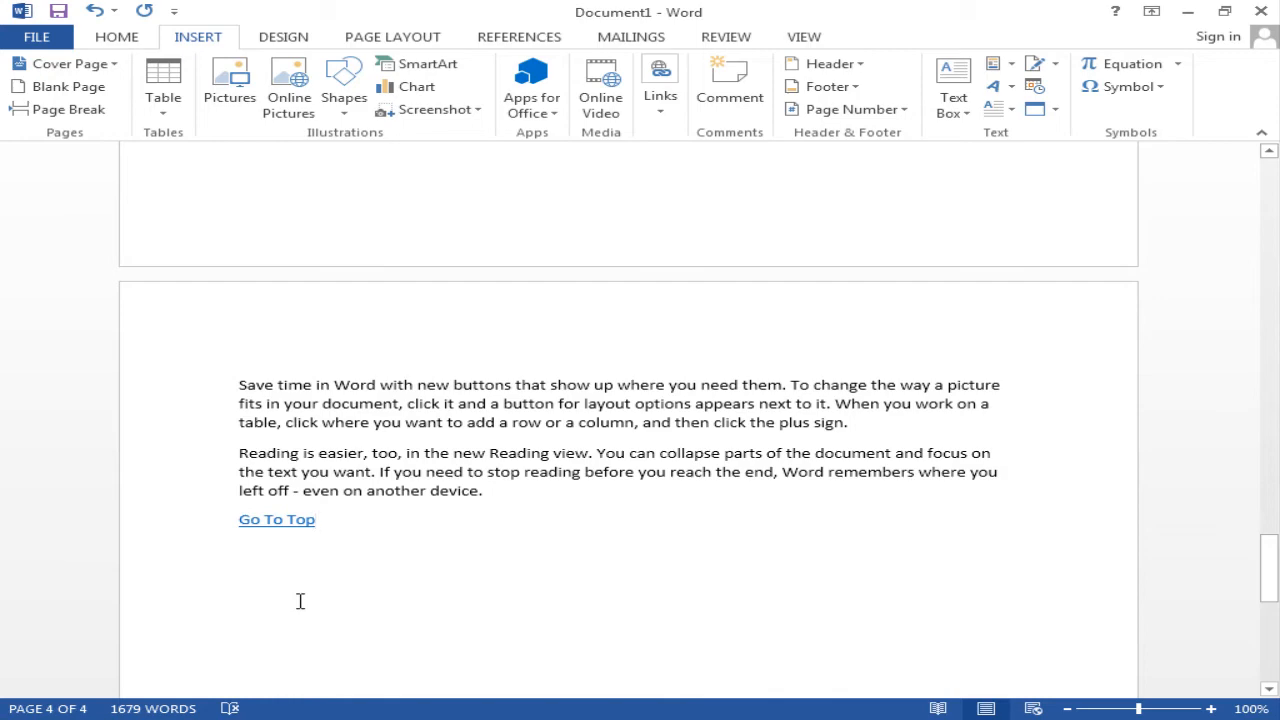
pyautogui.keyDown('ctrl'); pyautogui.click(277, 522); pyautogui.keyUp('ctrl')
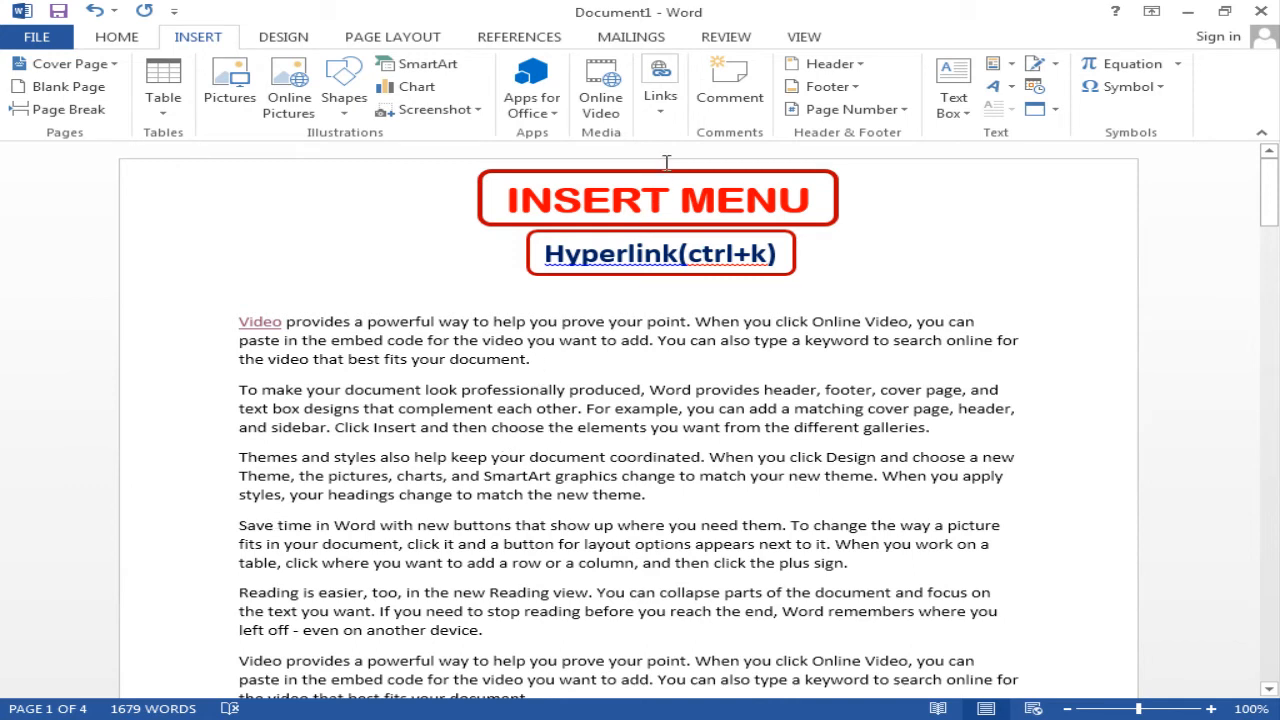
pyautogui.click(660, 96)
pyautogui.click(672, 175)
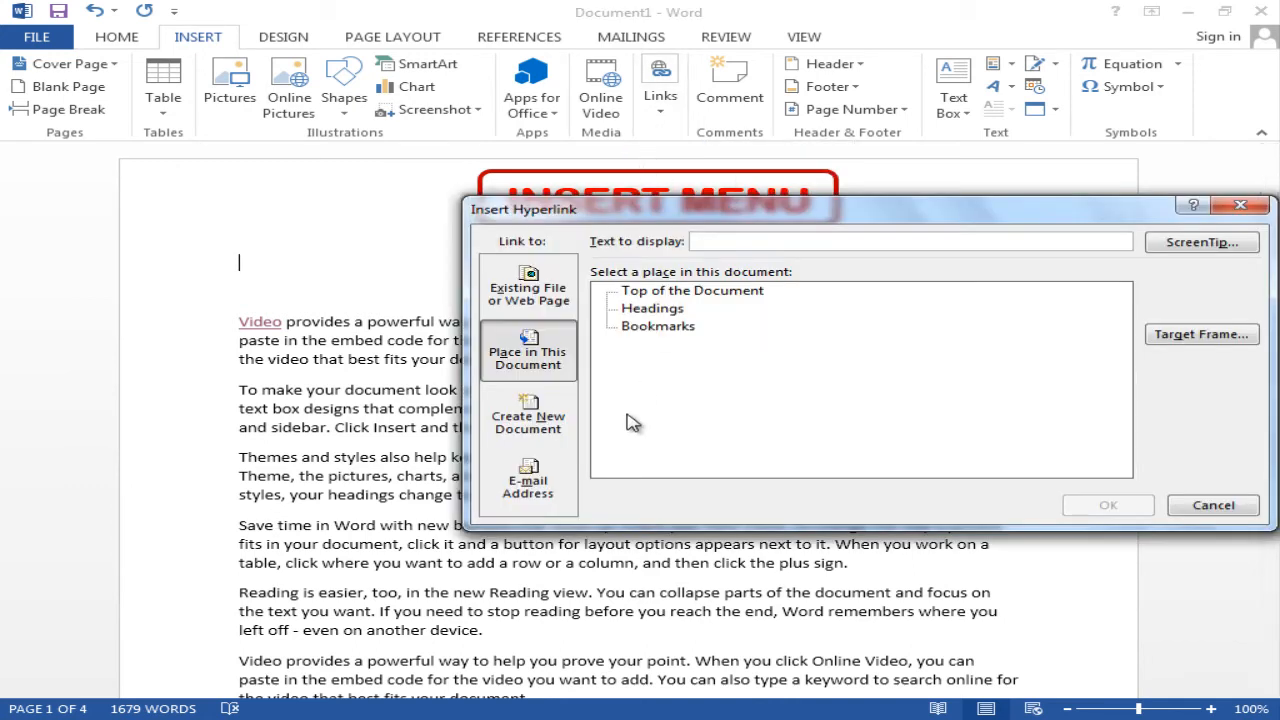
pyautogui.click(549, 426)
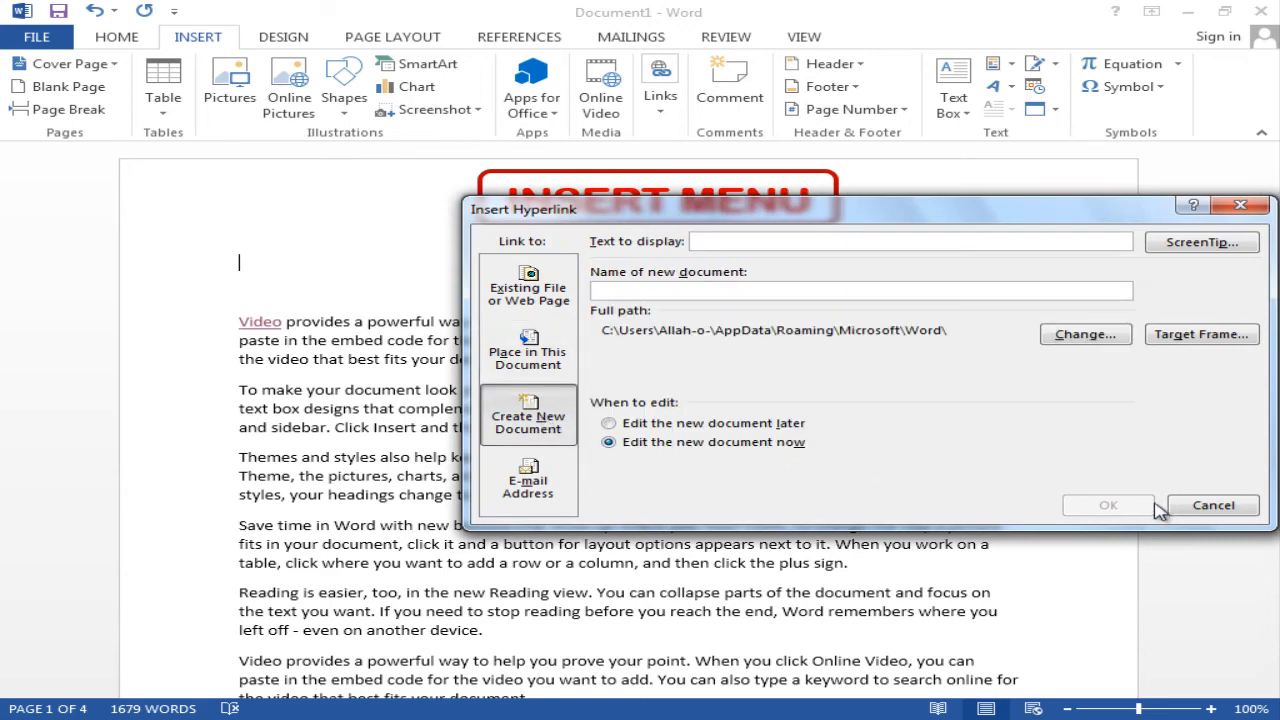
pyautogui.click(1213, 505)
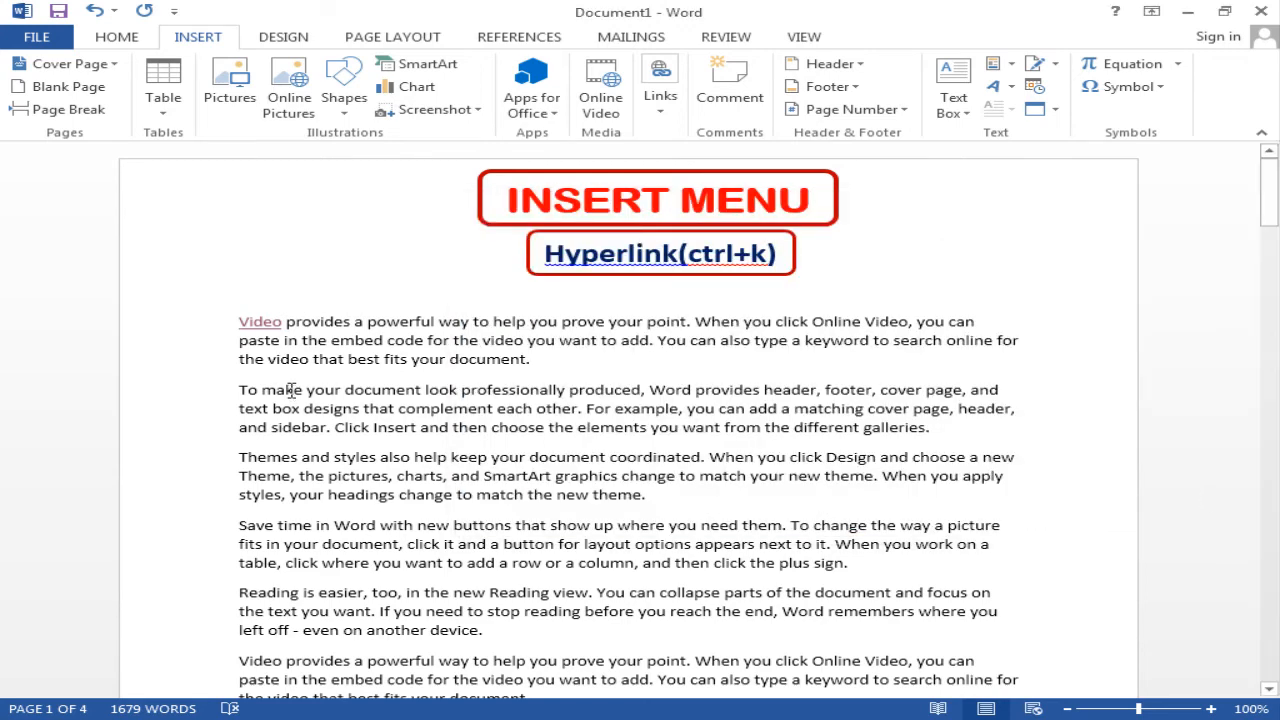
# Step: Hyperlink the word "Themes" in the third paragraph to a newly created document named "new document", set for editing now
pyautogui.doubleClick(267, 457)
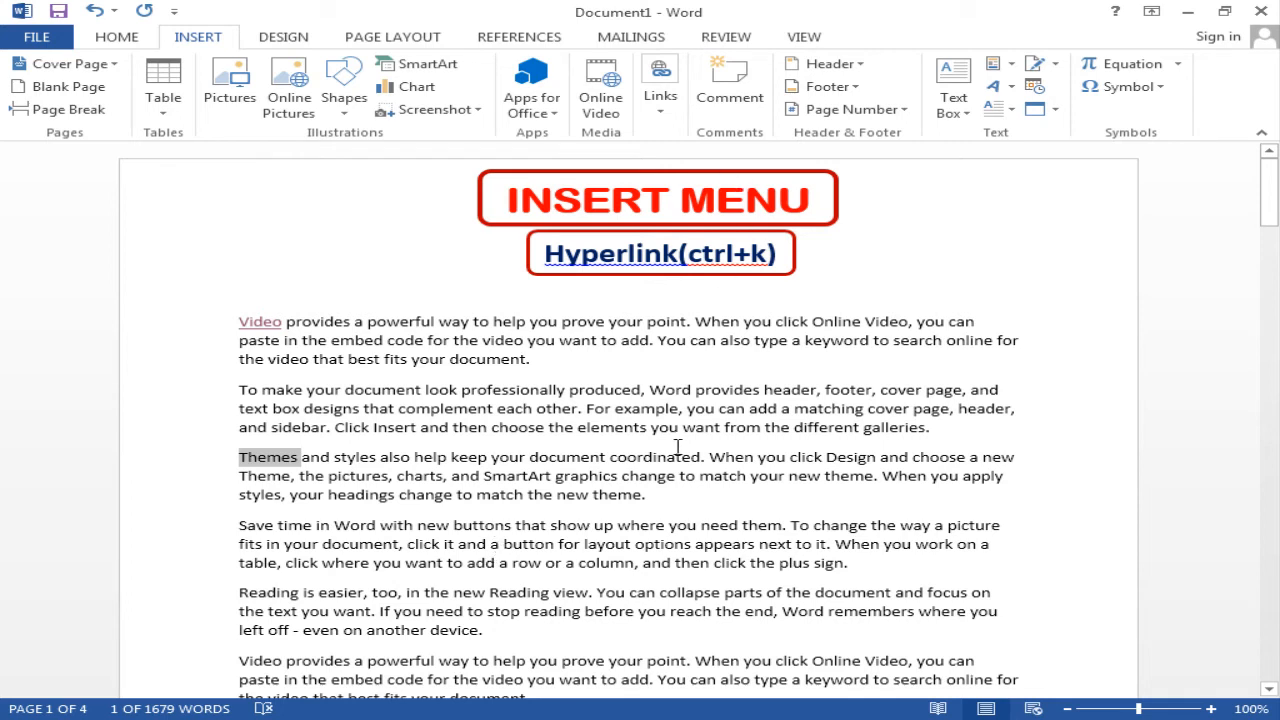
pyautogui.hotkey('ctrl', 'k')
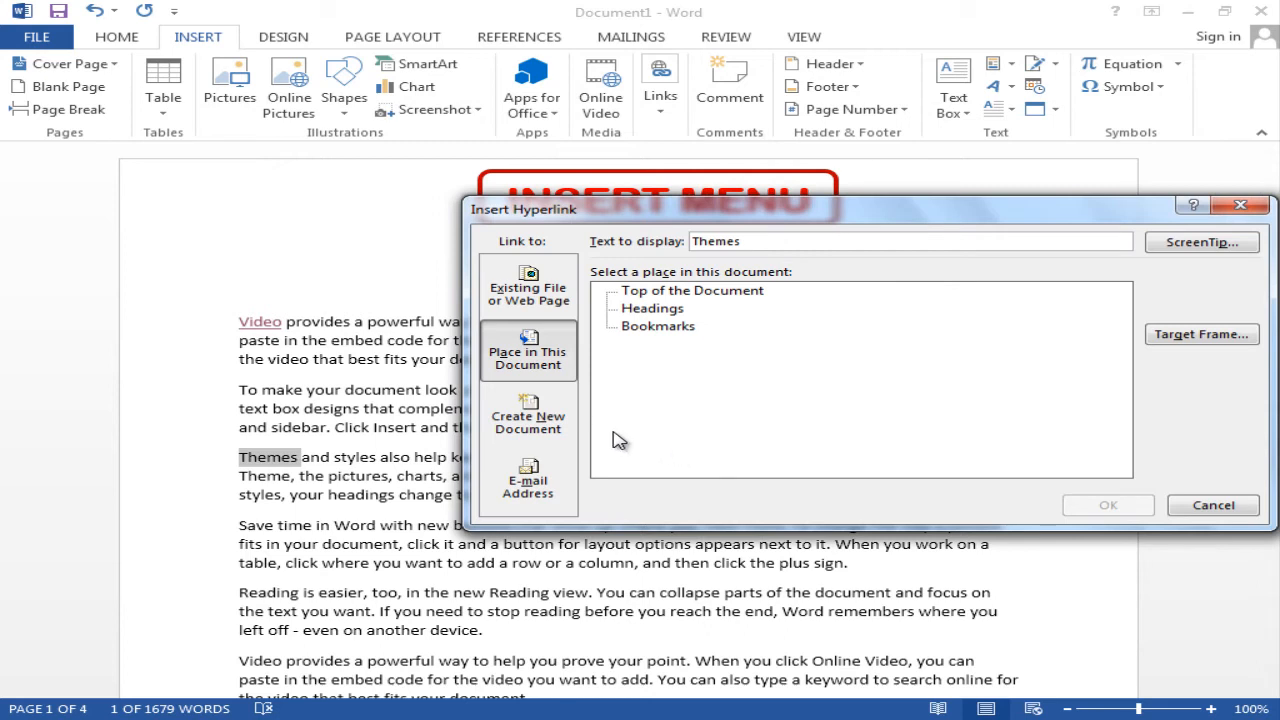
pyautogui.click(527, 416)
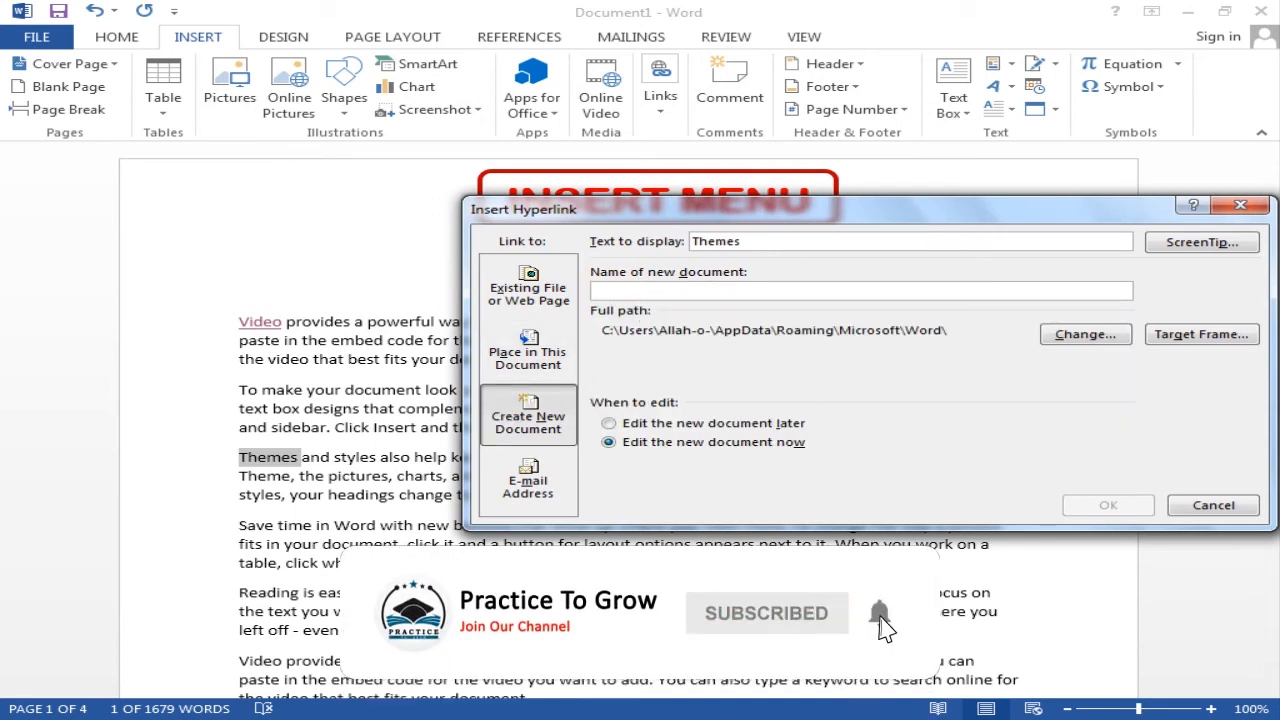
pyautogui.write('new docu')
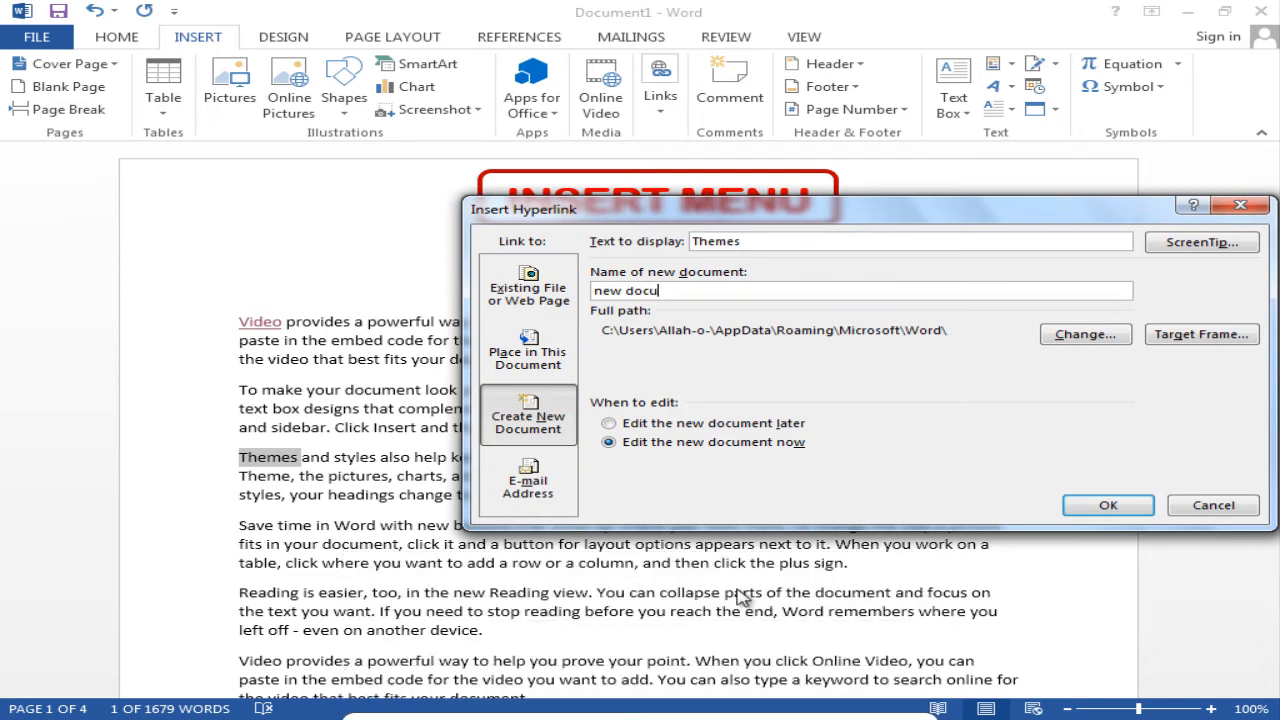
pyautogui.write('ment')
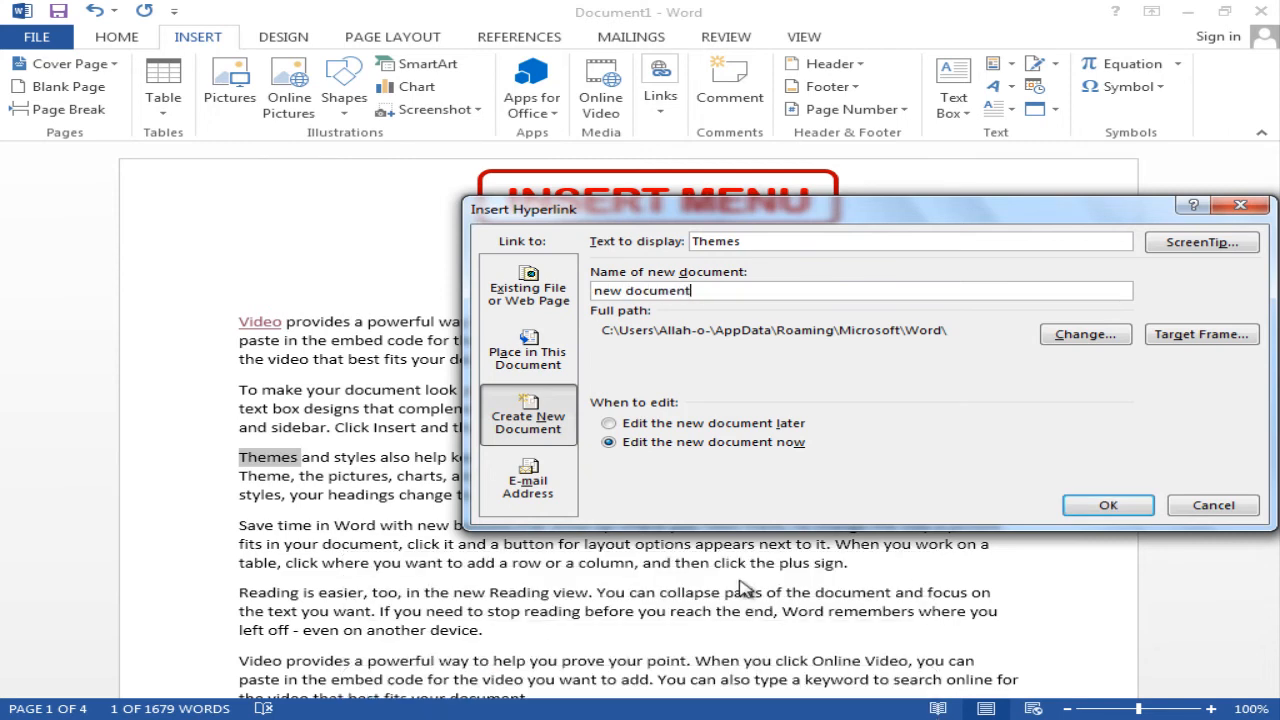
pyautogui.click(1106, 506)
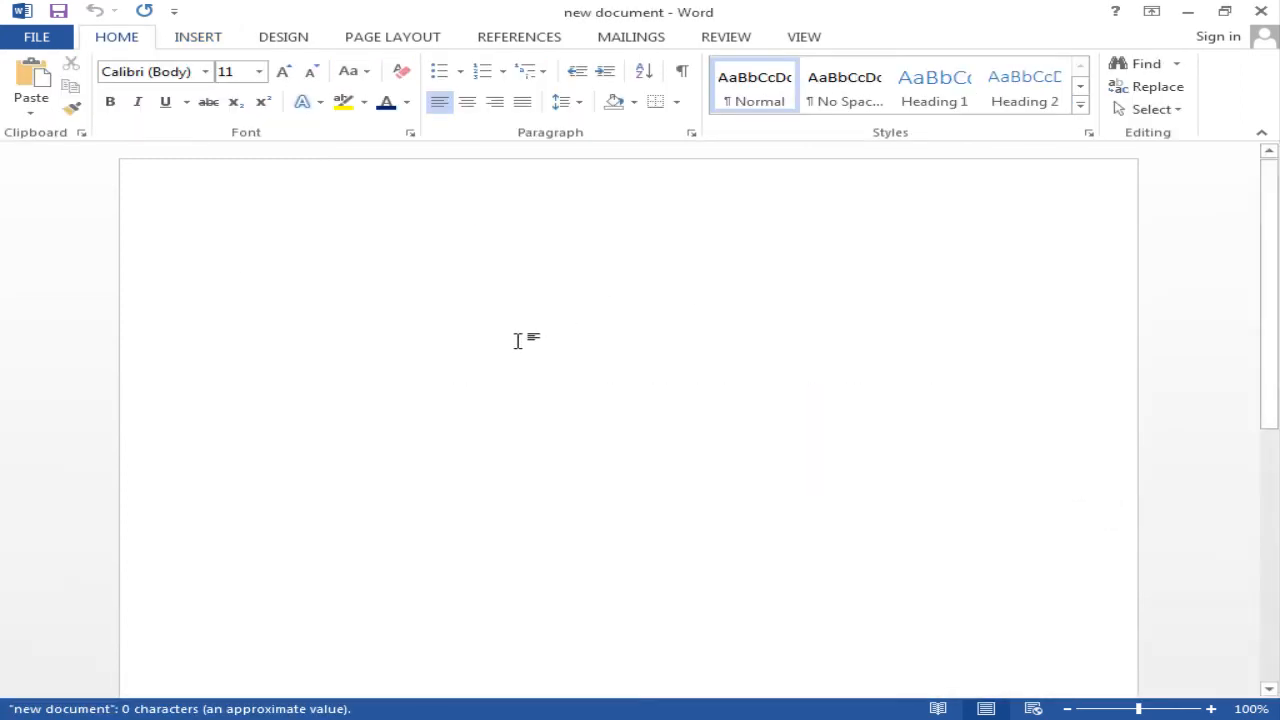
# Step: Fill the blank new document with placeholder paragraphs using the =lorem() formula
pyautogui.write('=lorem')
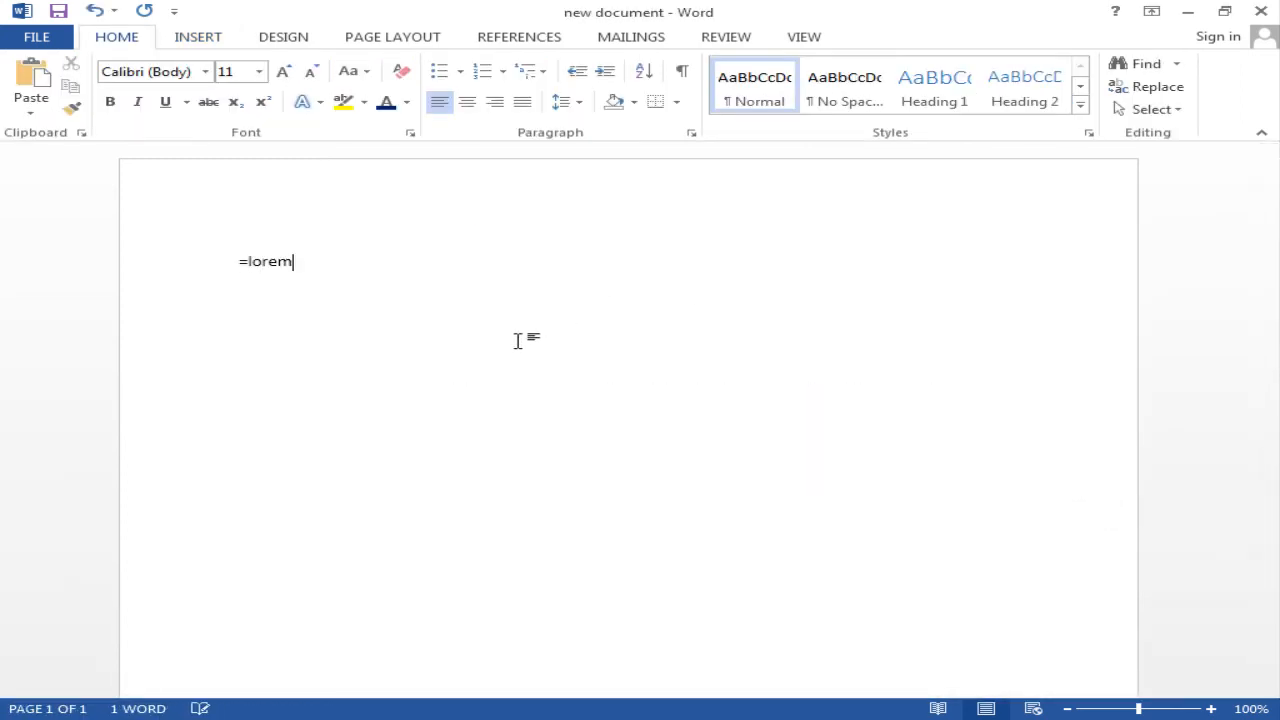
pyautogui.write('()')
pyautogui.press('Return')
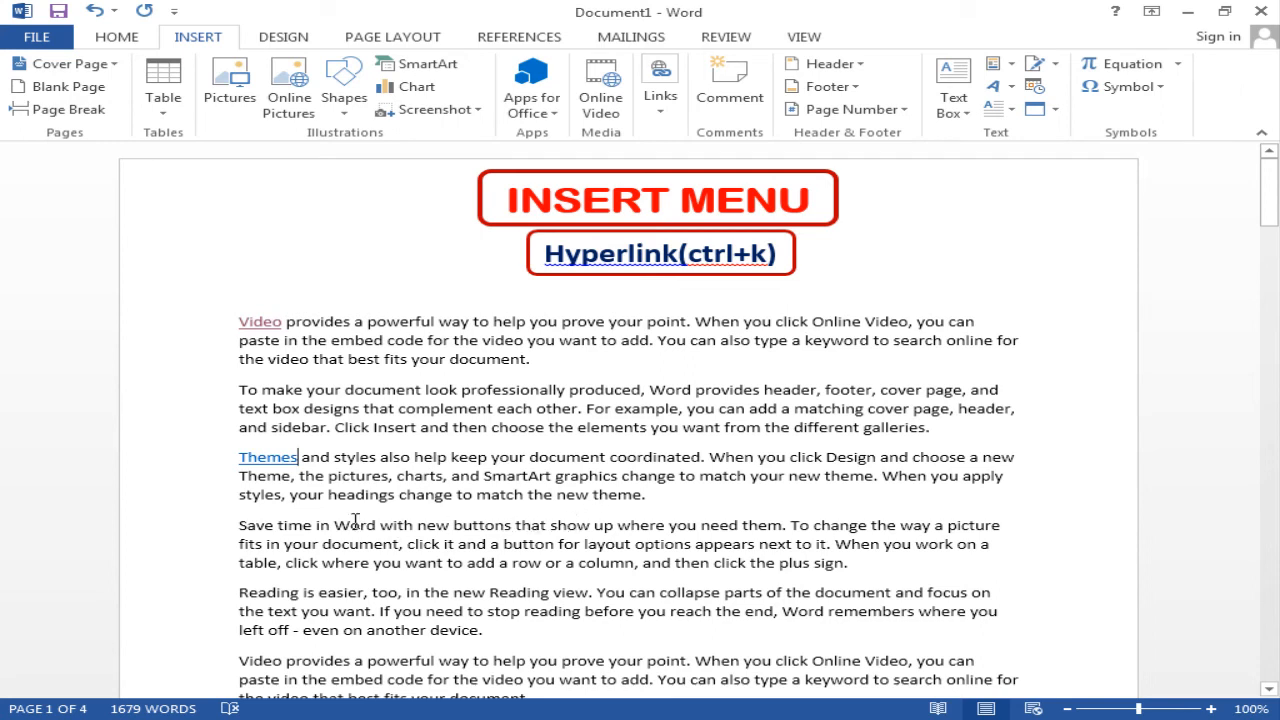
# Step: Follow the "Themes" hyperlink, allow the linked document to open, and close it after viewing
pyautogui.keyDown('ctrl'); pyautogui.click(270, 457); pyautogui.keyUp('ctrl')
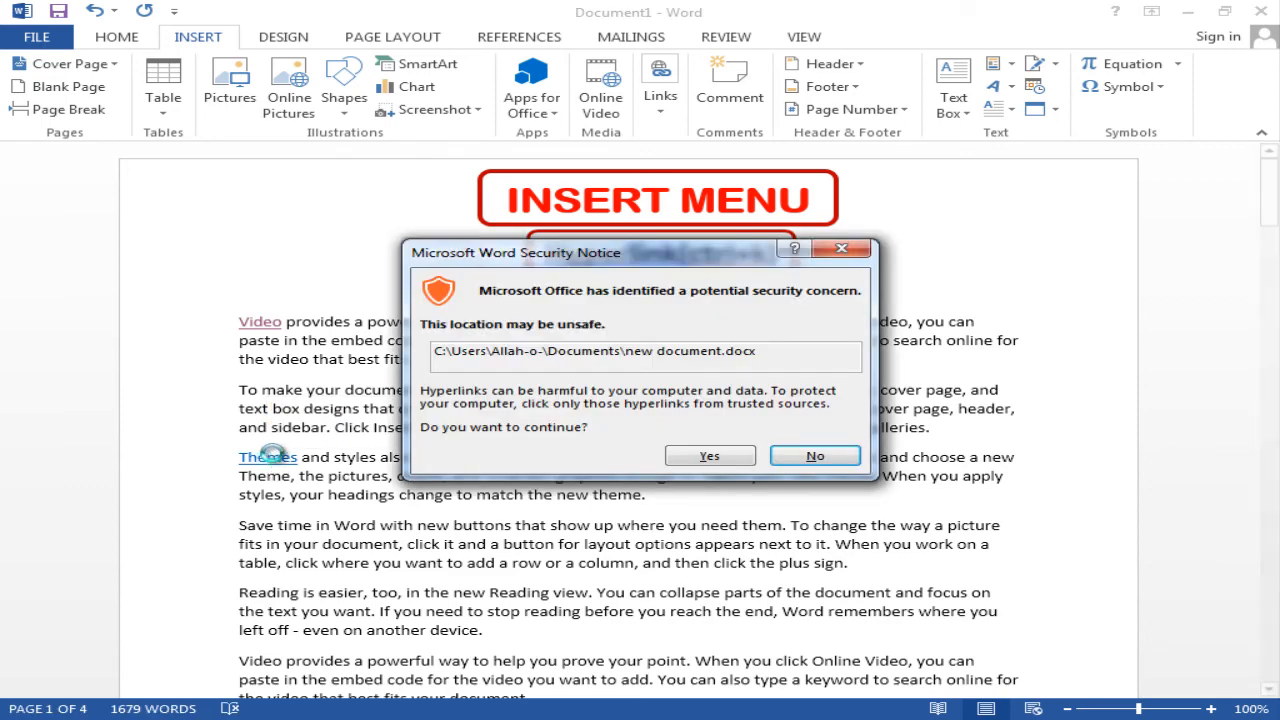
pyautogui.click(706, 456)
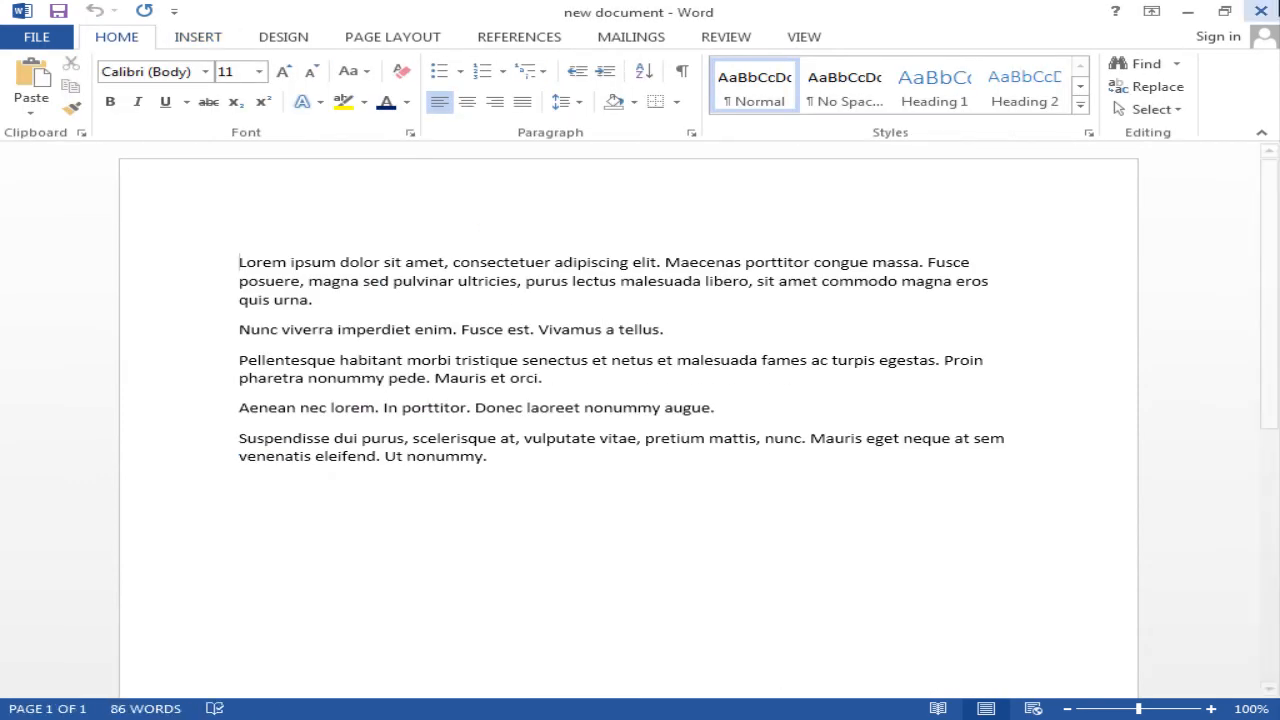
pyautogui.click(1261, 11)
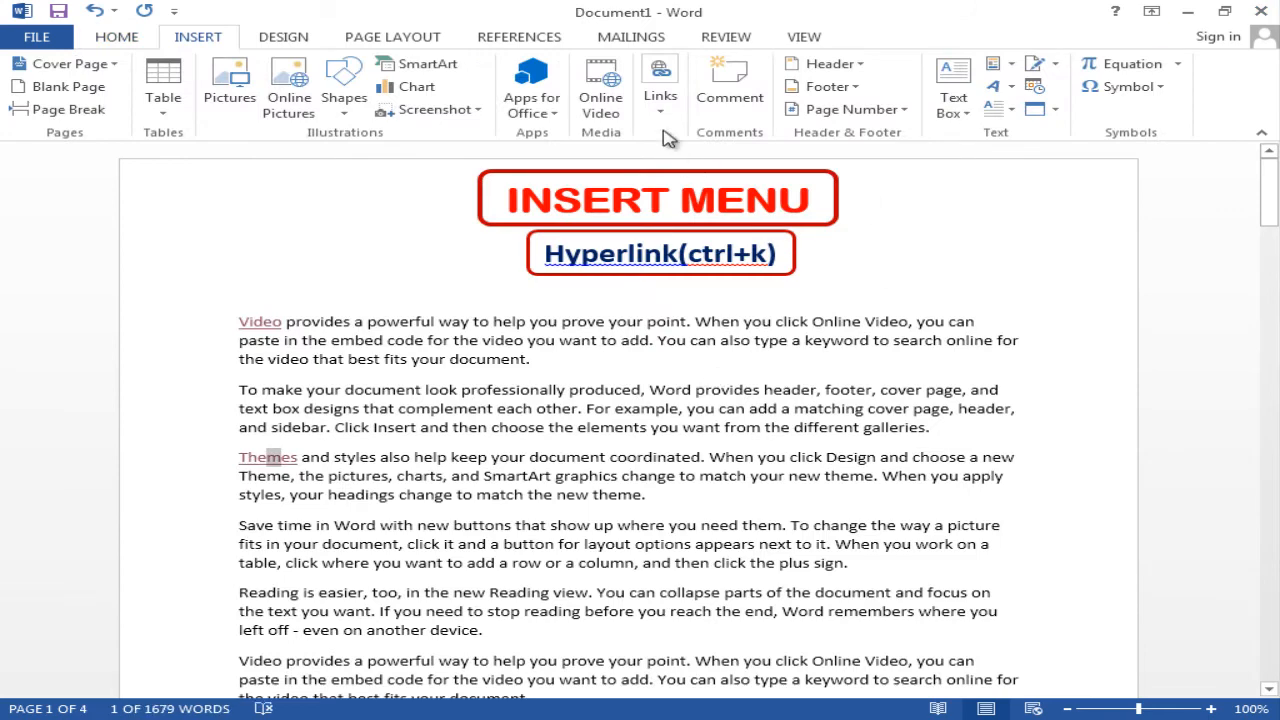
pyautogui.hotkey('ctrl', 'k')
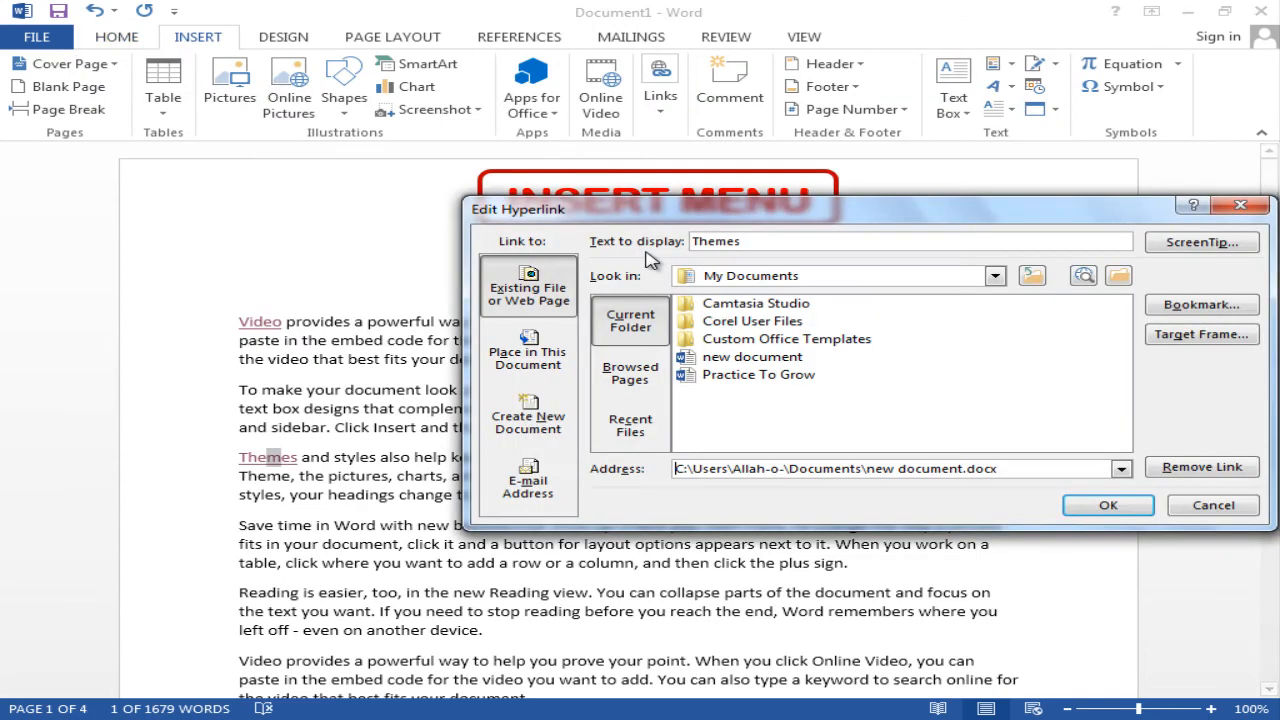
pyautogui.click(550, 485)
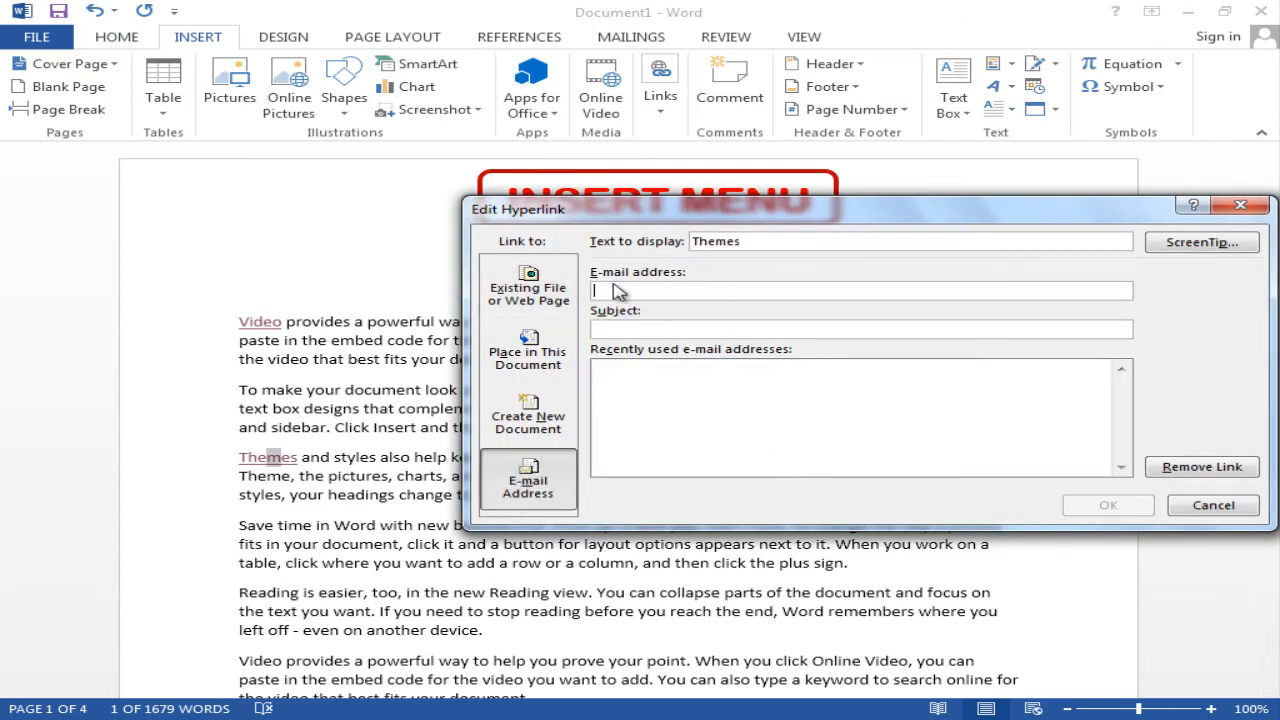
pyautogui.click(1213, 505)
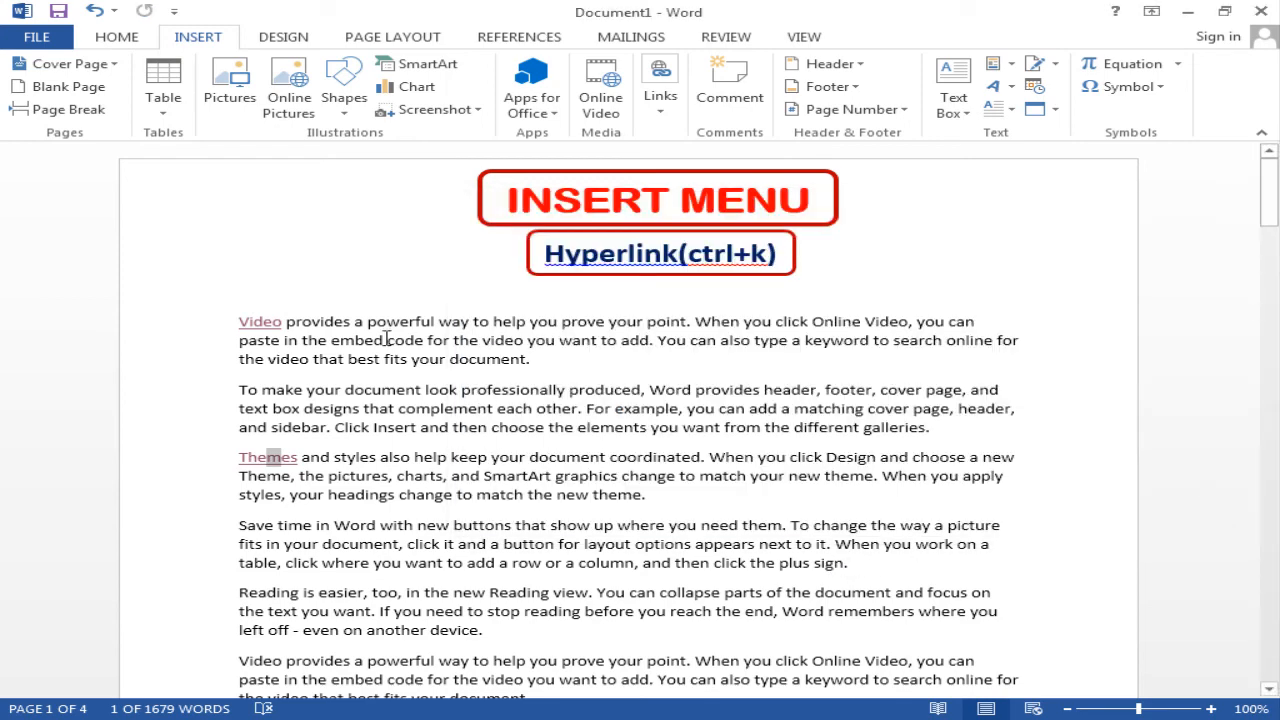
# Step: Change the "Video" hyperlink to target an e-mail address and follow the mailto link at the end of the first paragraph
pyautogui.click(660, 97)
pyautogui.click(668, 187)
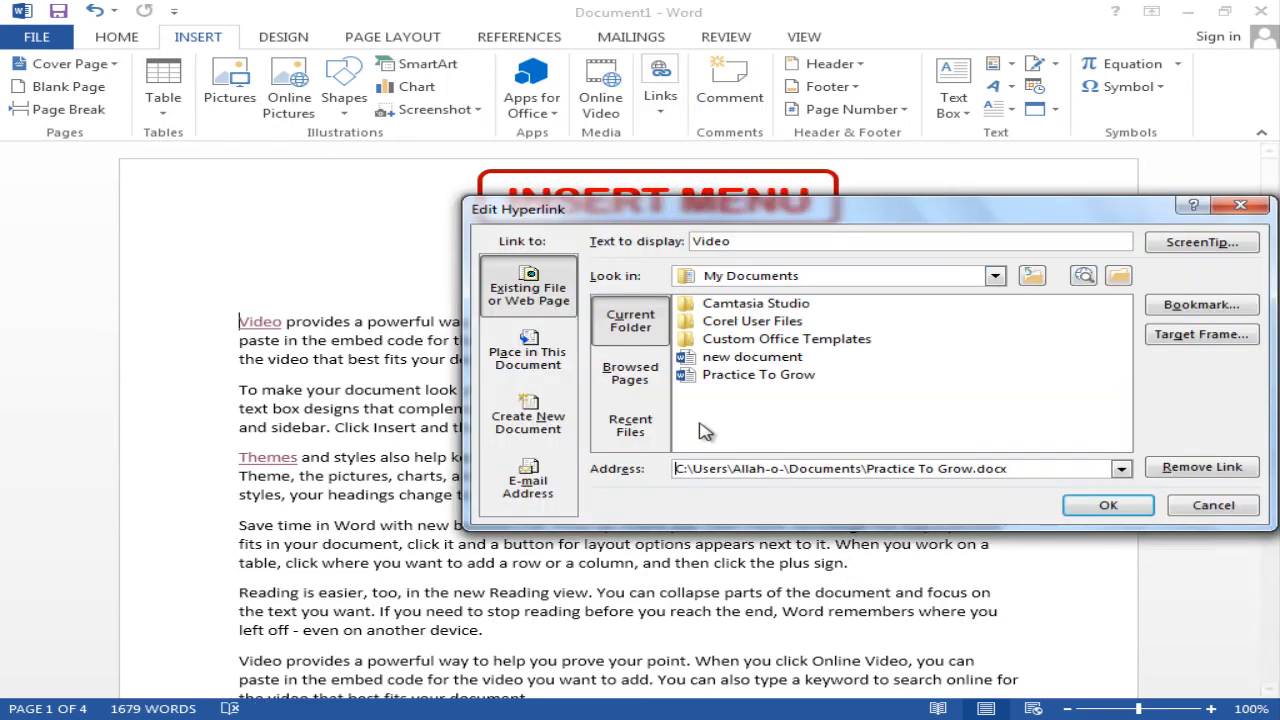
pyautogui.click(529, 480)
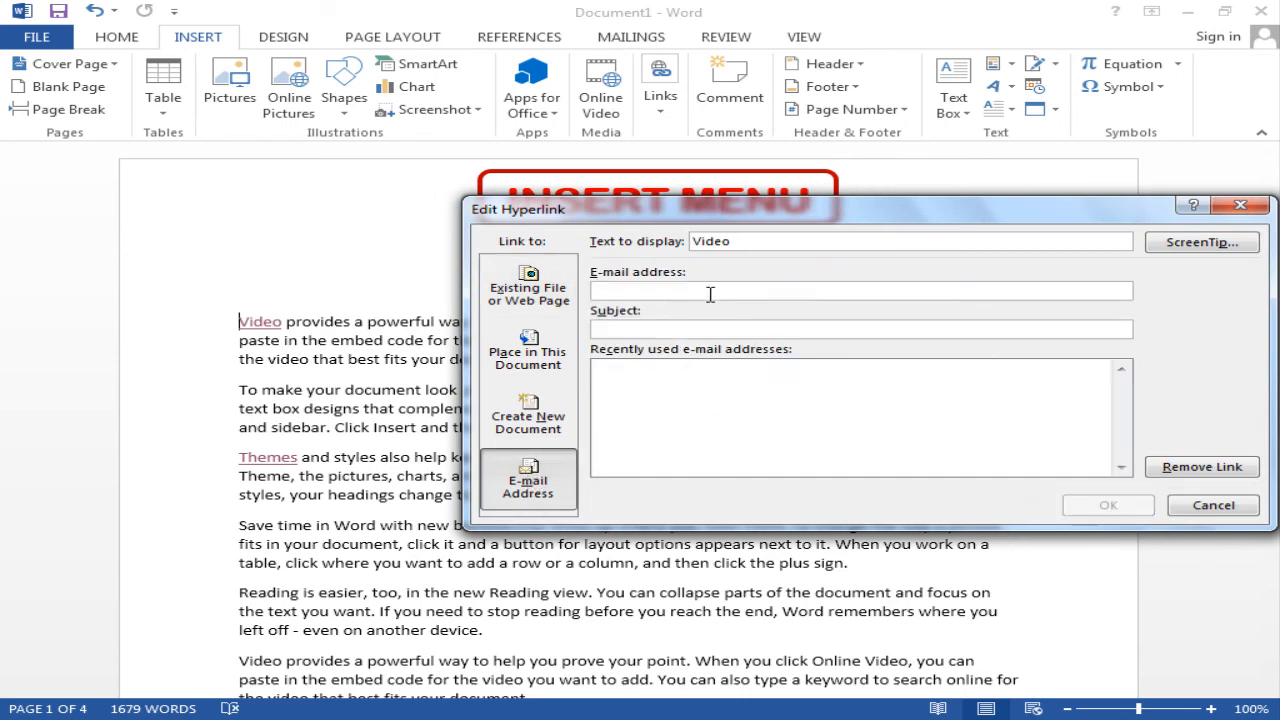
pyautogui.write('mailt89')
pyautogui.press('Return')
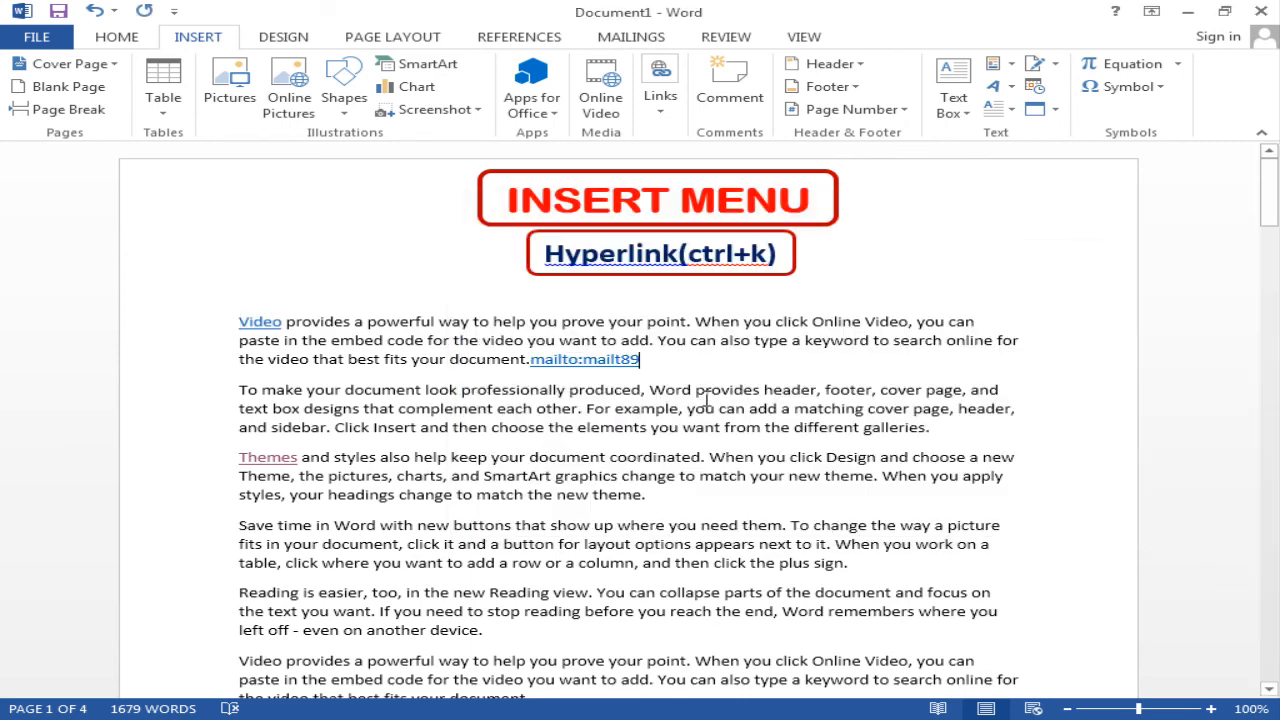
pyautogui.keyDown('ctrl'); pyautogui.click(570, 360); pyautogui.keyUp('ctrl')
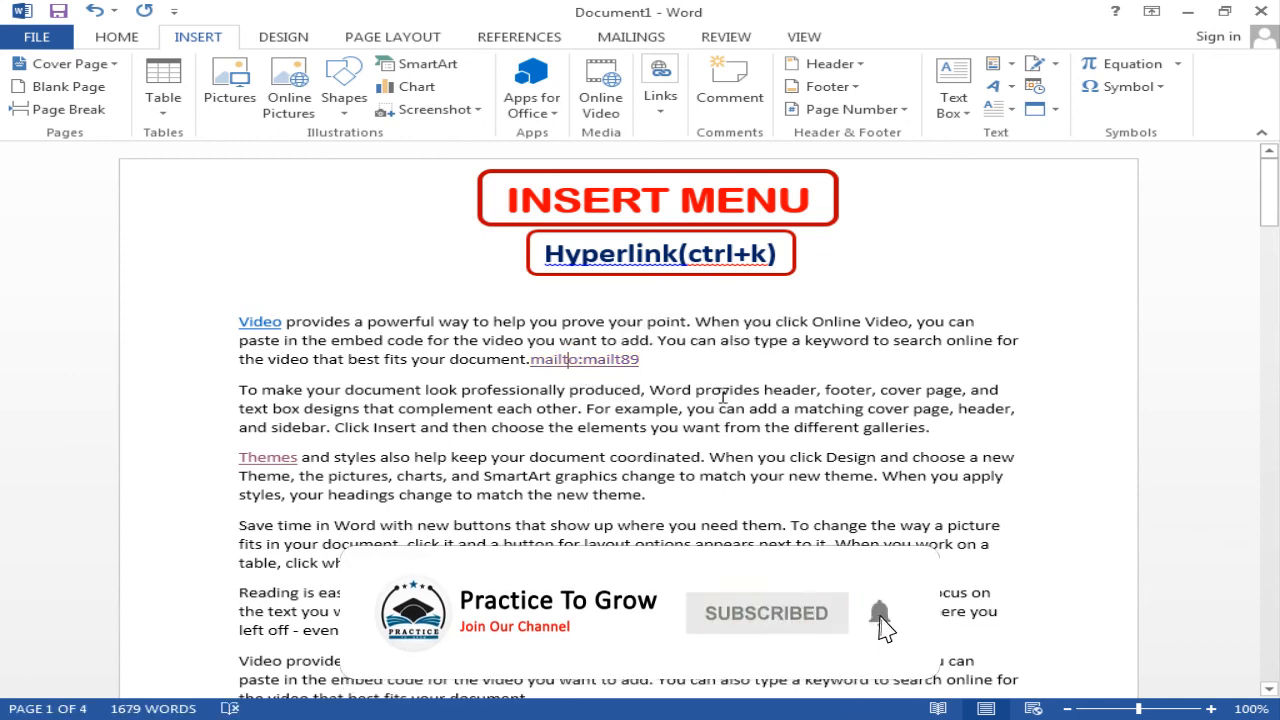